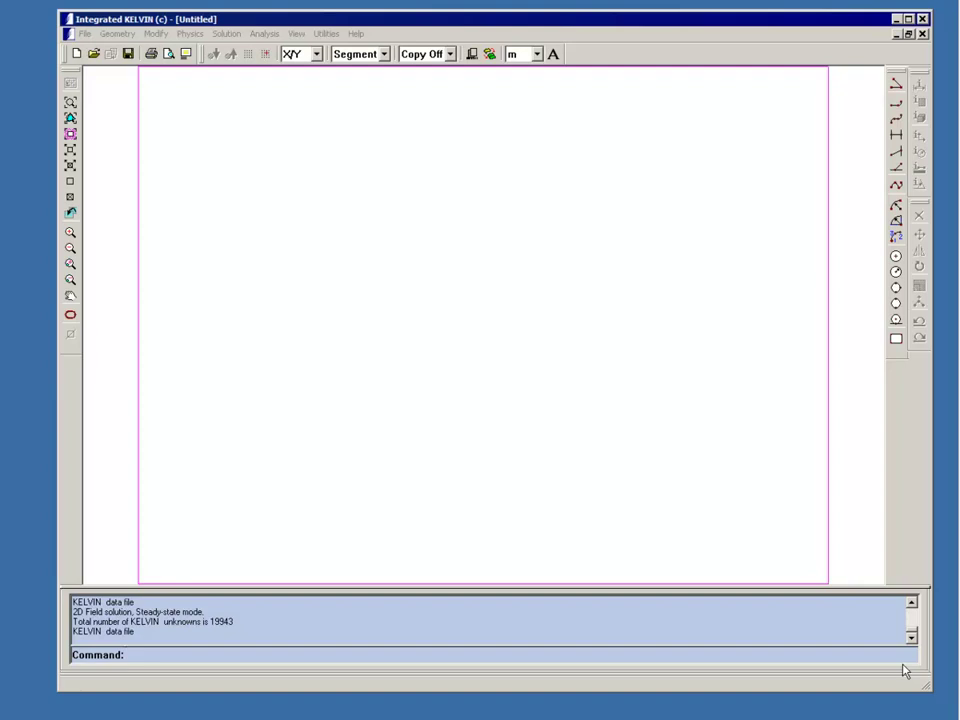
Step: Set the model units to cm and the X and Y view limits to -6 and 6
{"action": "left_click", "coordinate": [538, 55]}
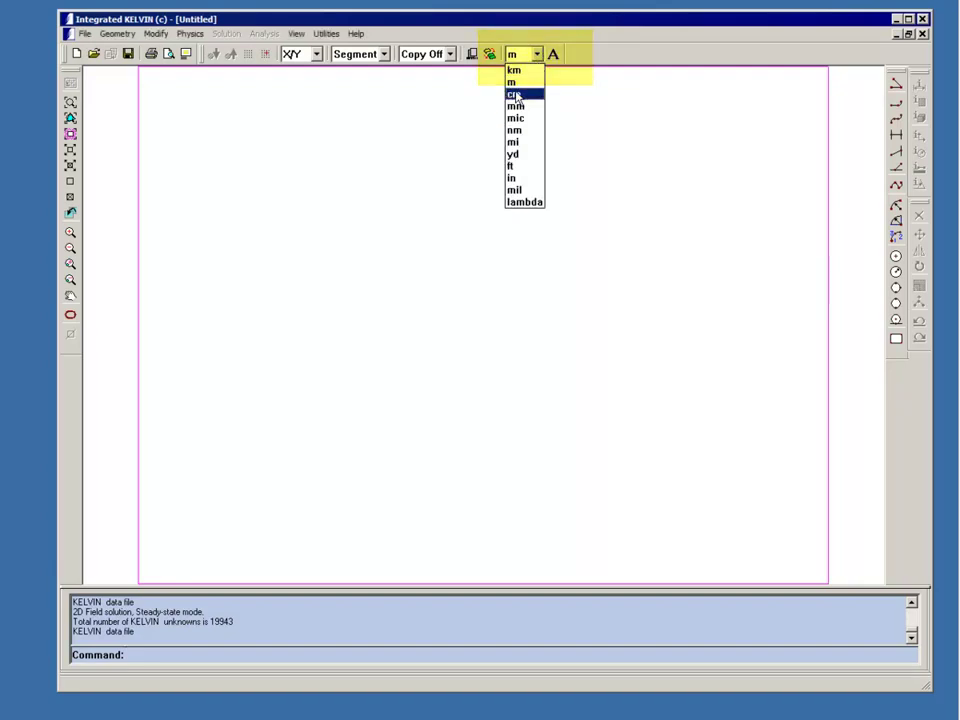
{"action": "left_click", "coordinate": [521, 94]}
{"action": "left_click", "coordinate": [297, 35]}
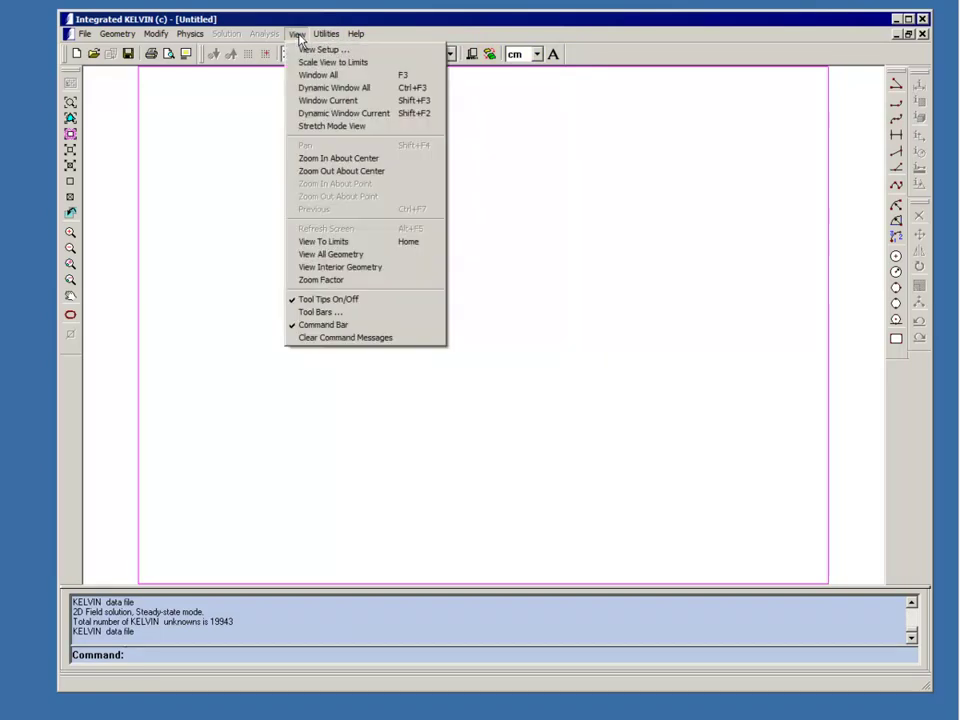
{"action": "left_click", "coordinate": [315, 49]}
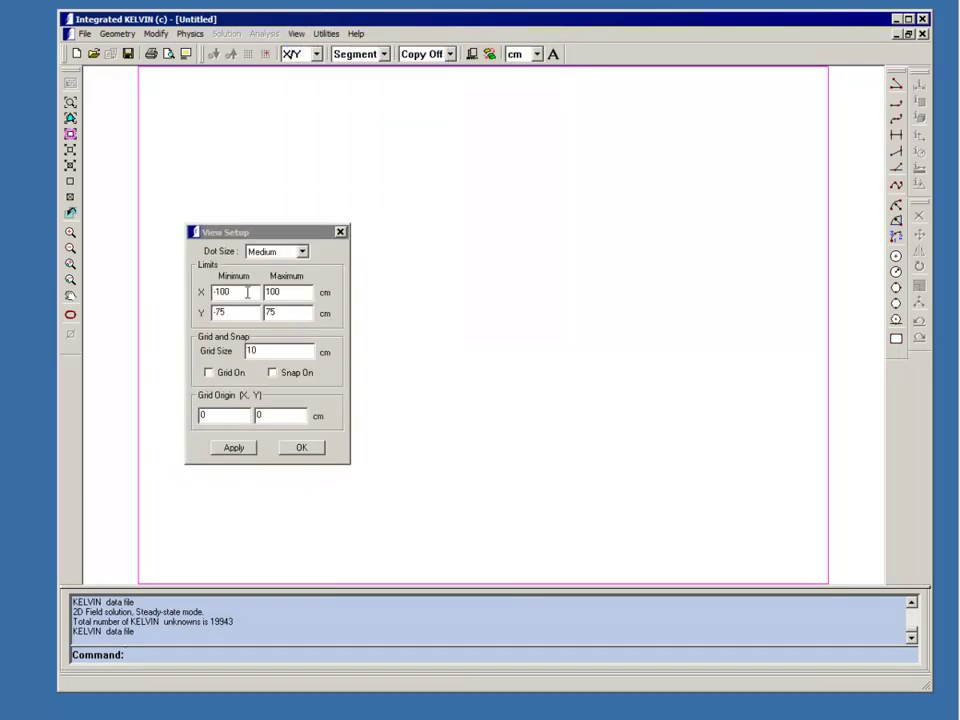
{"action": "double_click", "coordinate": [241, 294]}
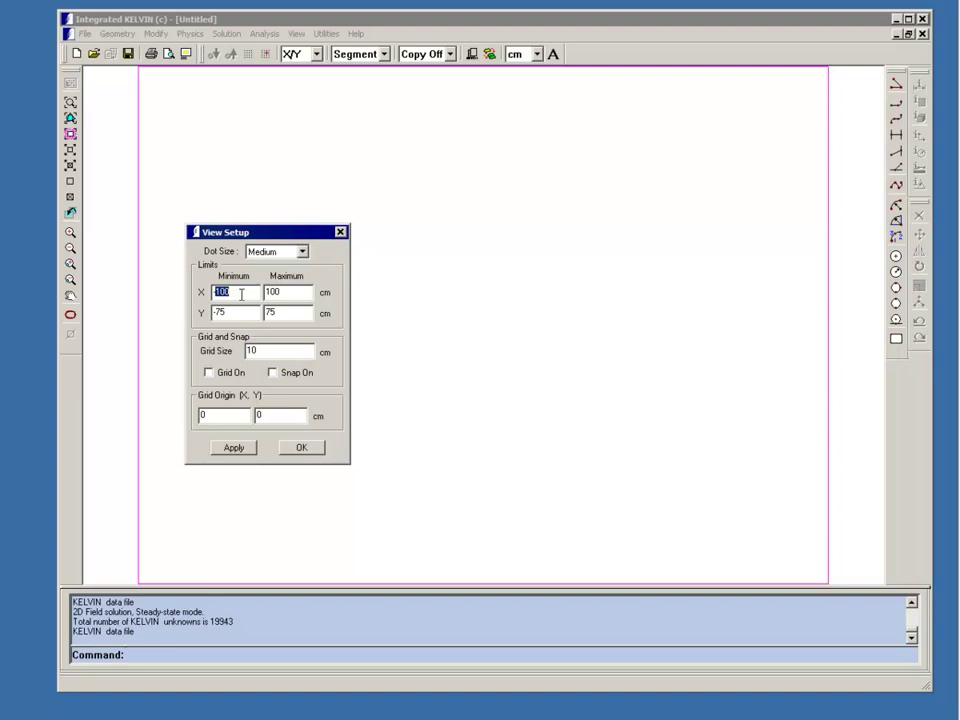
{"action": "type", "text": "-6"}
{"action": "key", "text": "Tab"}
{"action": "type", "text": "16"}
{"action": "key", "text": "Tab"}
{"action": "type", "text": "6"}
{"action": "key", "text": "Tab"}
{"action": "type", "text": "6"}
{"action": "left_click", "coordinate": [233, 447]}
{"action": "left_click", "coordinate": [301, 447]}
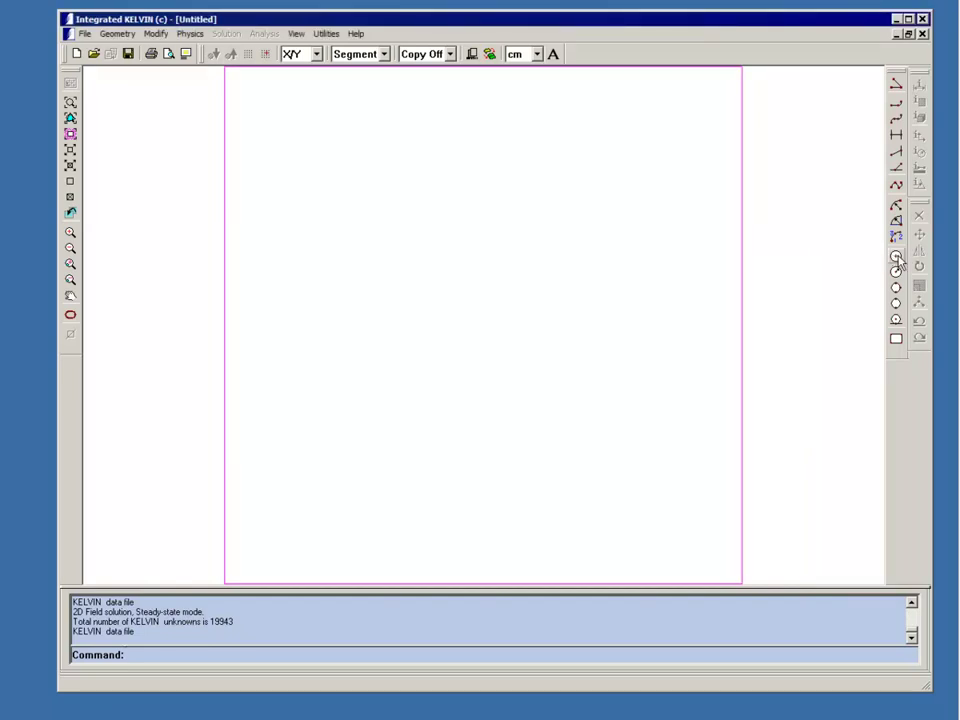
Step: Draw two centre-radius circles at 0 0, with radius 2 and radius 3
{"action": "left_click", "coordinate": [896, 258]}
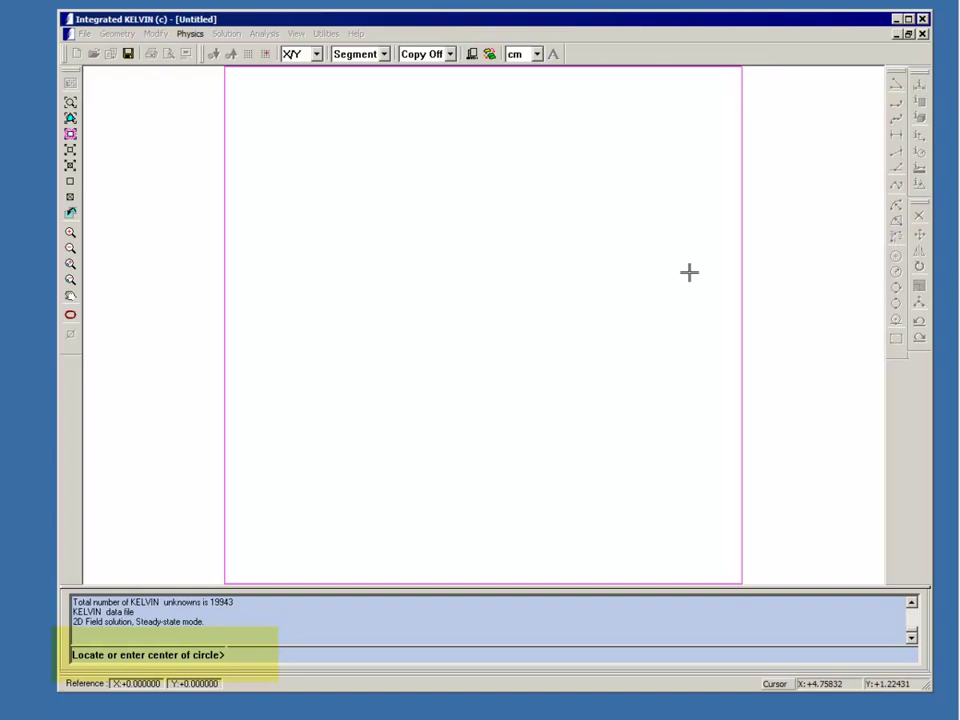
{"action": "type", "text": "0 0"}
{"action": "key", "text": "Return"}
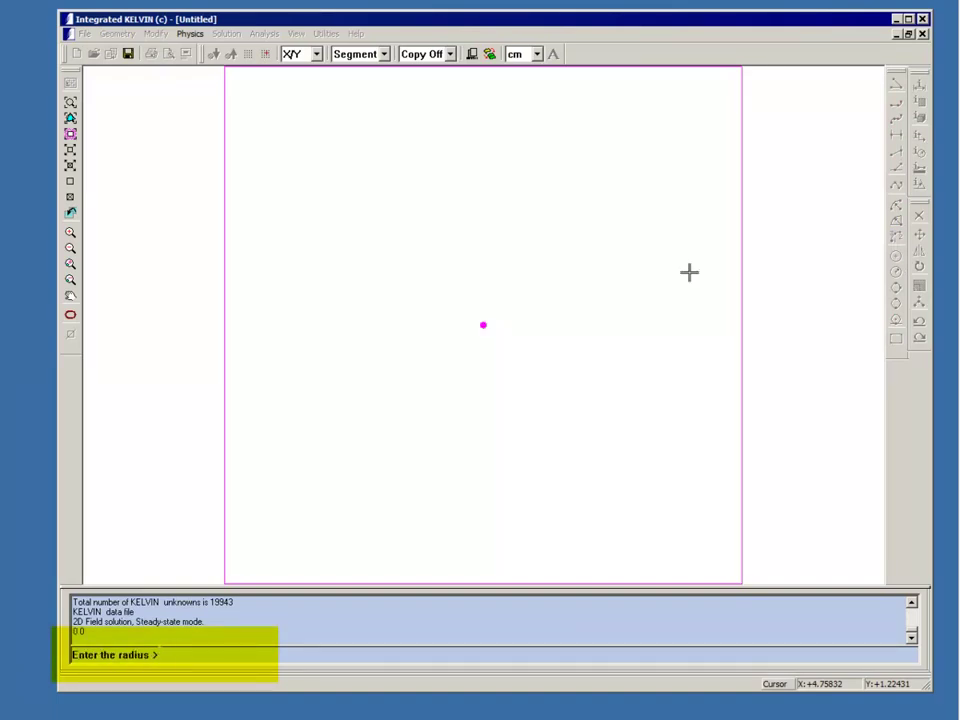
{"action": "type", "text": "2"}
{"action": "key", "text": "Return"}
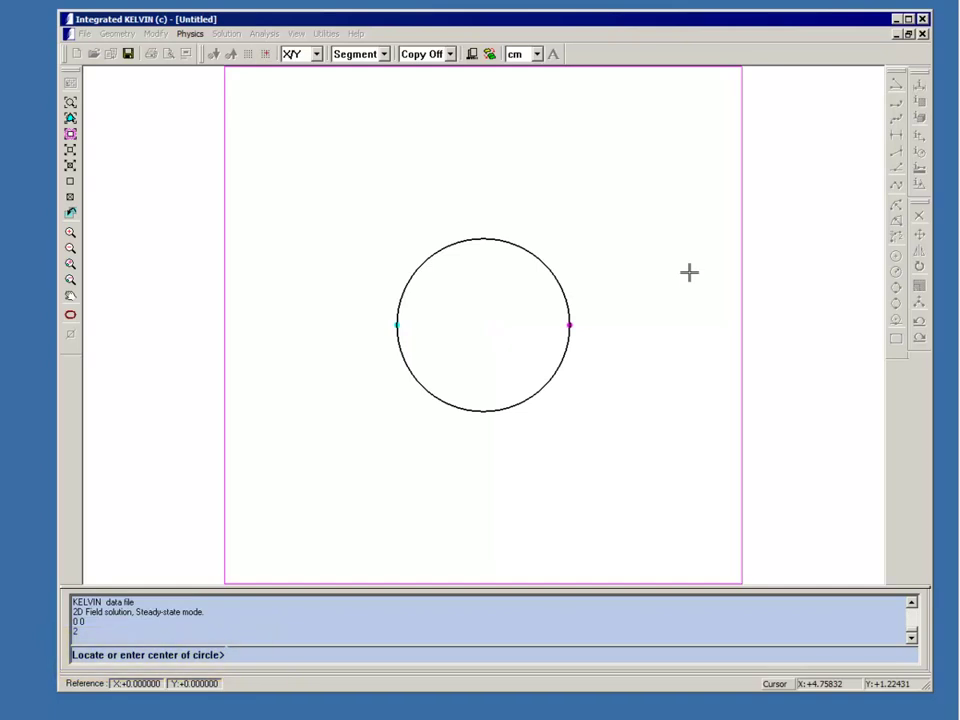
{"action": "type", "text": "0 0"}
{"action": "key", "text": "Return"}
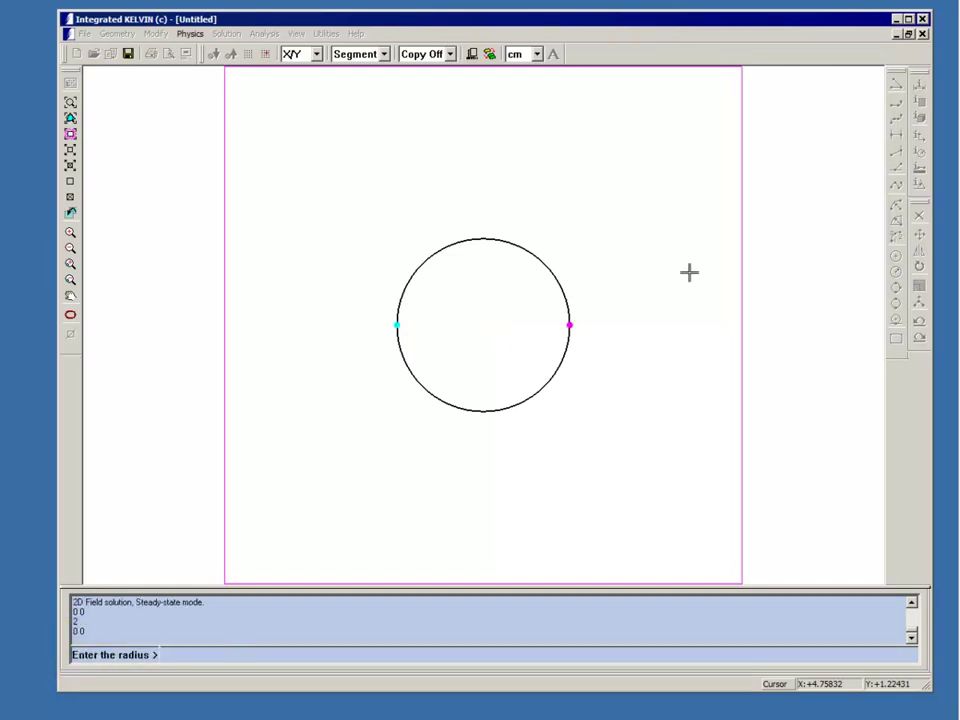
{"action": "type", "text": "3"}
{"action": "key", "text": "Return"}
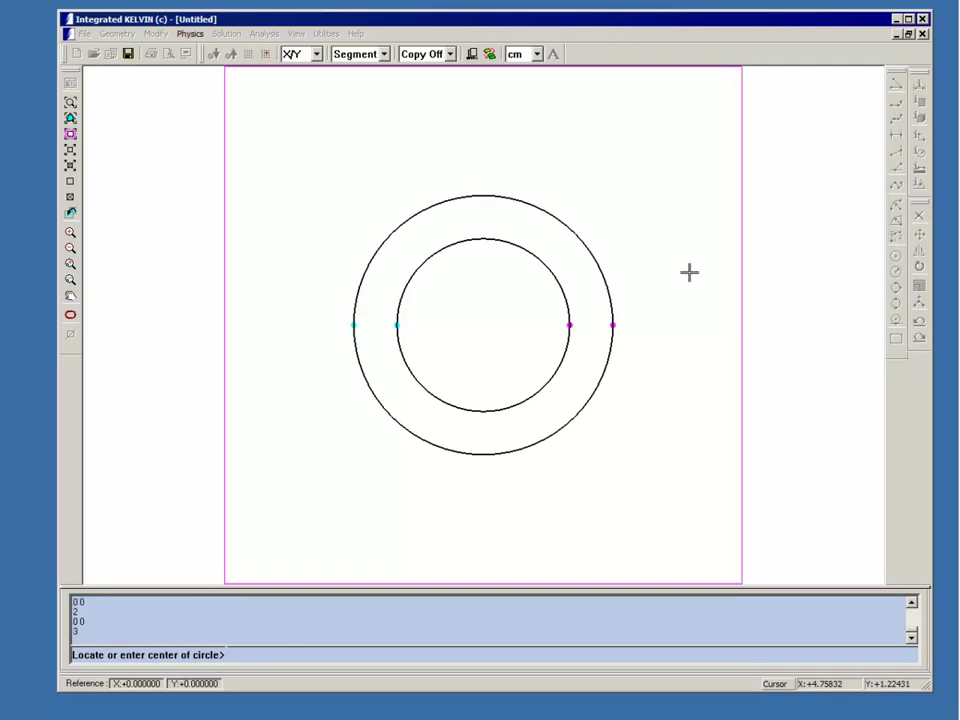
{"action": "key", "text": "Escape"}
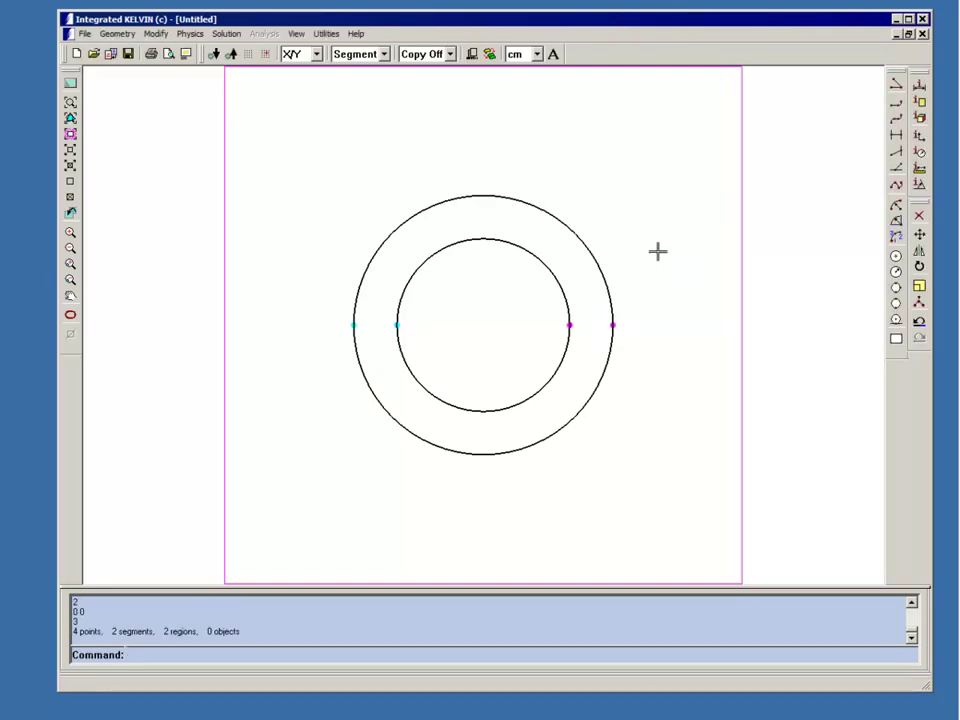
Step: In Physics Global Setup, set boundary temperature 30 and heat transfer coefficient 5
{"action": "left_click", "coordinate": [191, 35]}
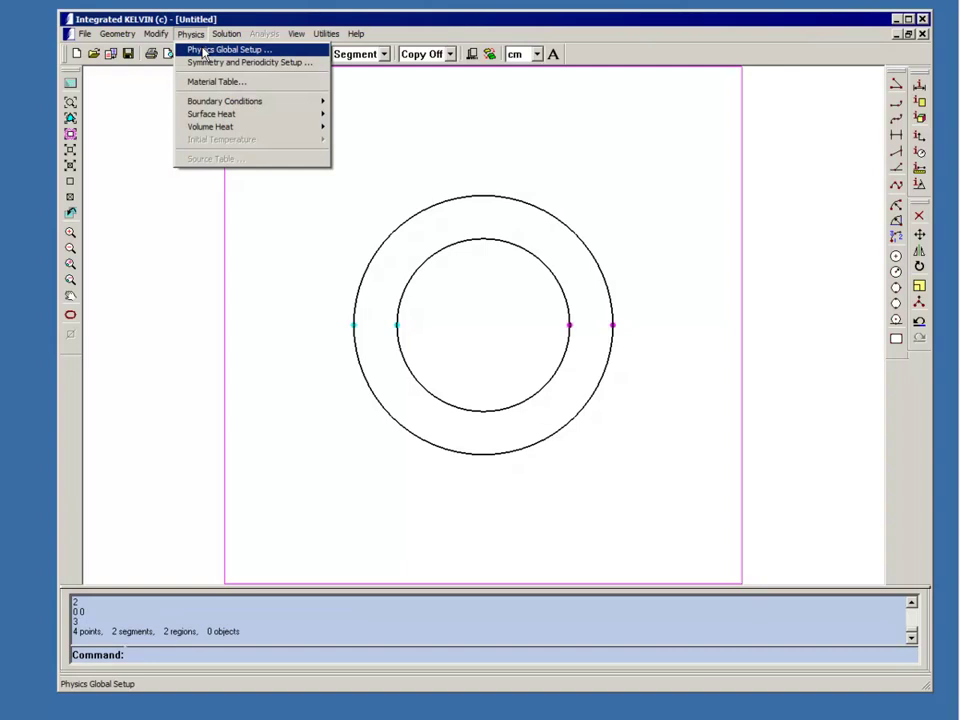
{"action": "left_click", "coordinate": [204, 51]}
{"action": "double_click", "coordinate": [223, 347]}
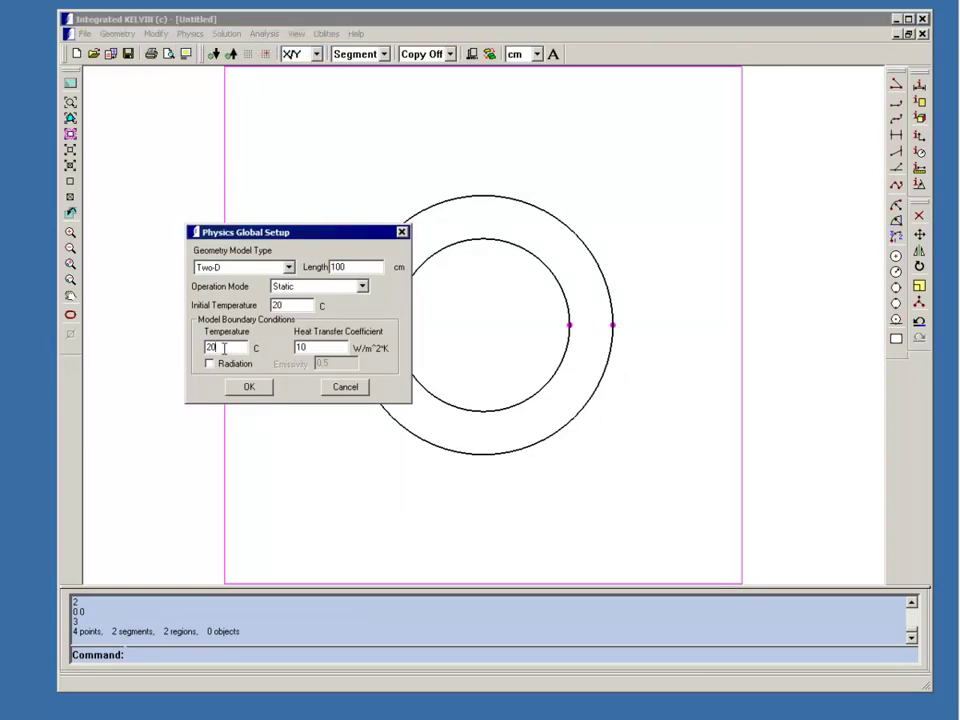
{"action": "type", "text": "30"}
{"action": "double_click", "coordinate": [314, 347]}
{"action": "type", "text": "5"}
{"action": "left_click", "coordinate": [251, 387]}
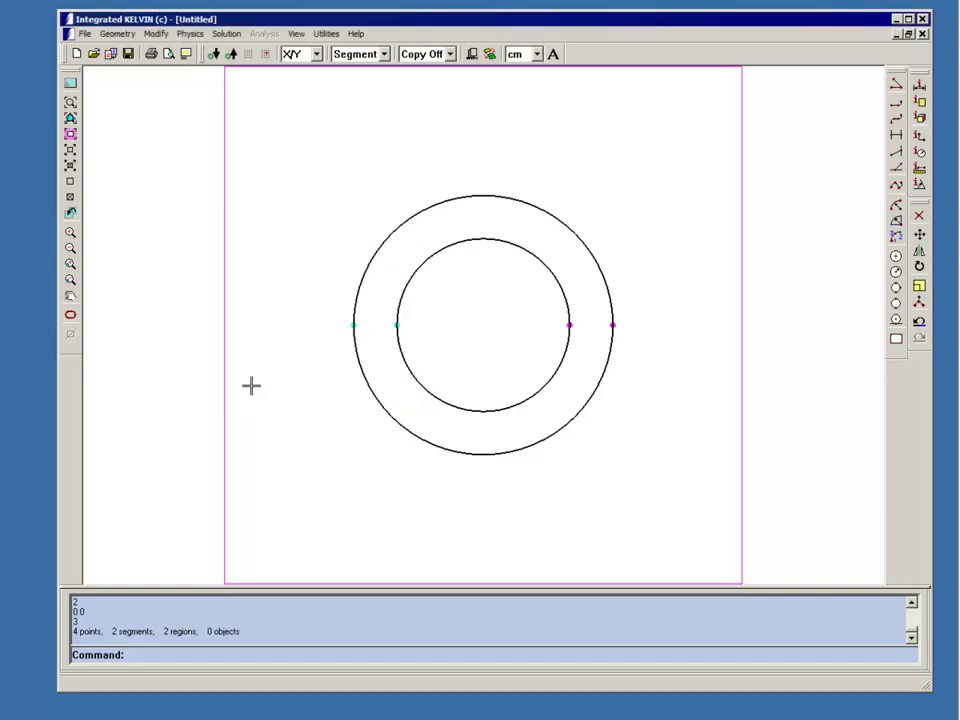
Step: Assign Rubber to the outer ring from the Material Table
{"action": "left_click", "coordinate": [190, 34]}
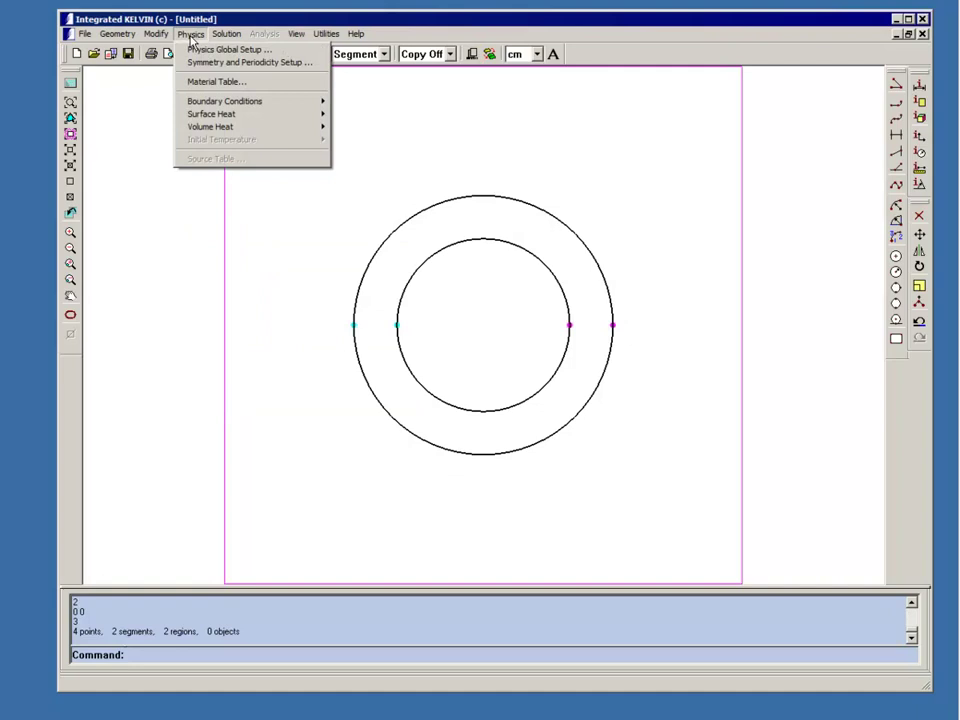
{"action": "left_click", "coordinate": [209, 82]}
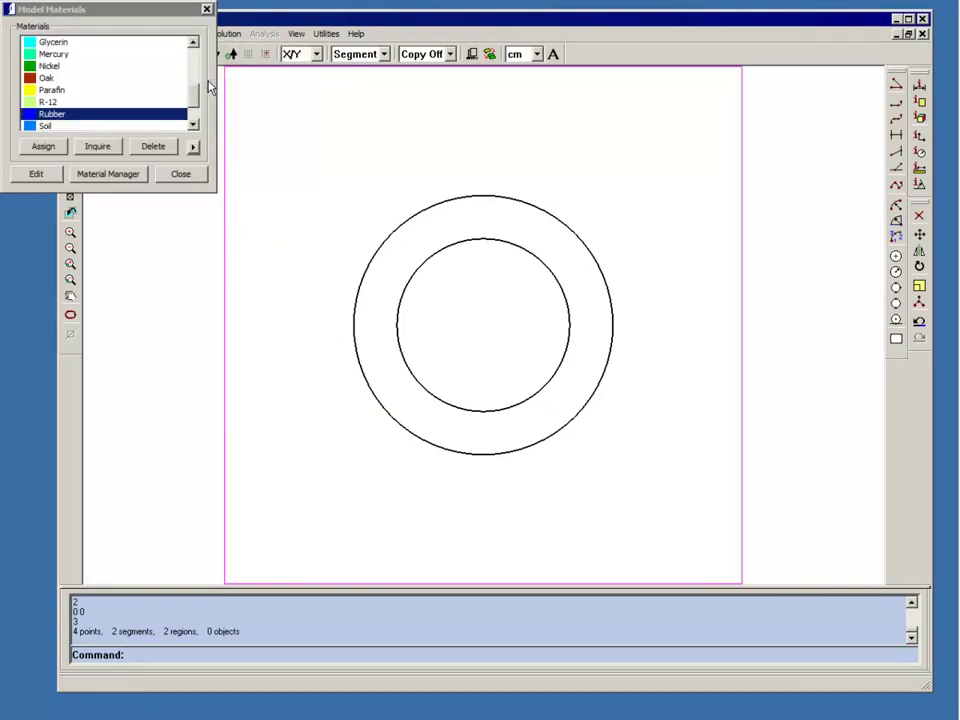
{"action": "left_click", "coordinate": [44, 150]}
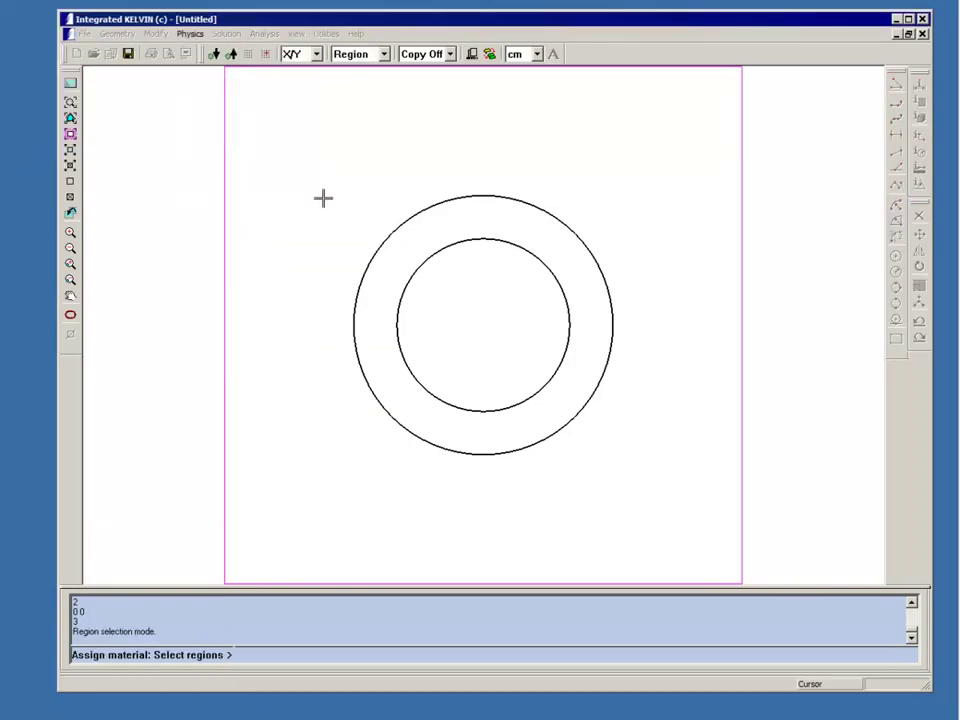
{"action": "left_click", "coordinate": [403, 231]}
{"action": "right_click", "coordinate": [348, 165]}
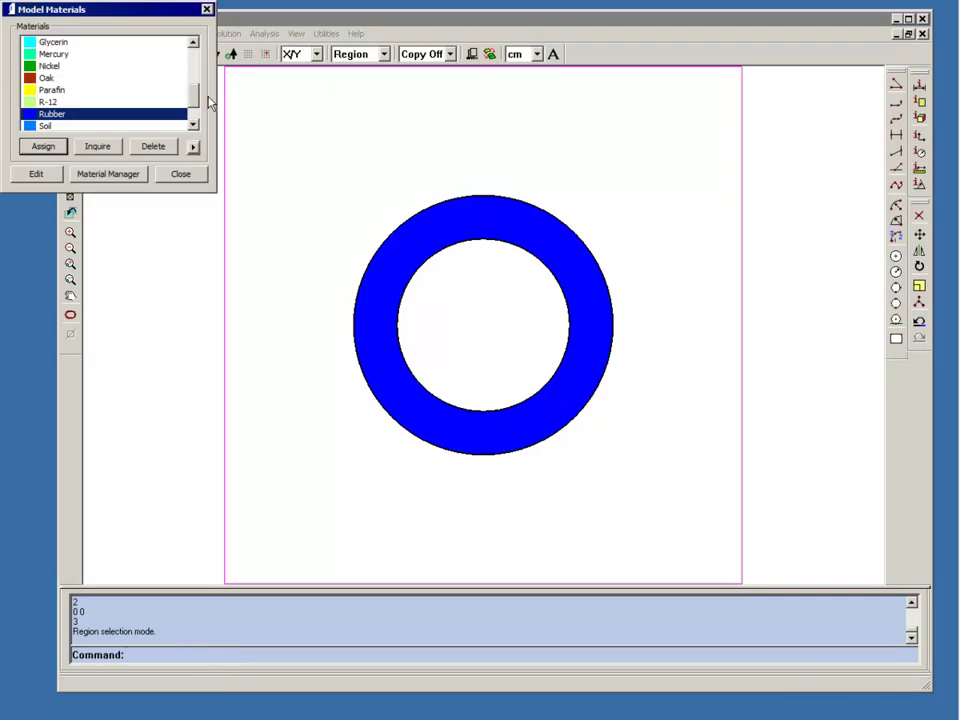
{"action": "left_click_drag", "start_coordinate": [197, 103], "coordinate": [197, 80]}
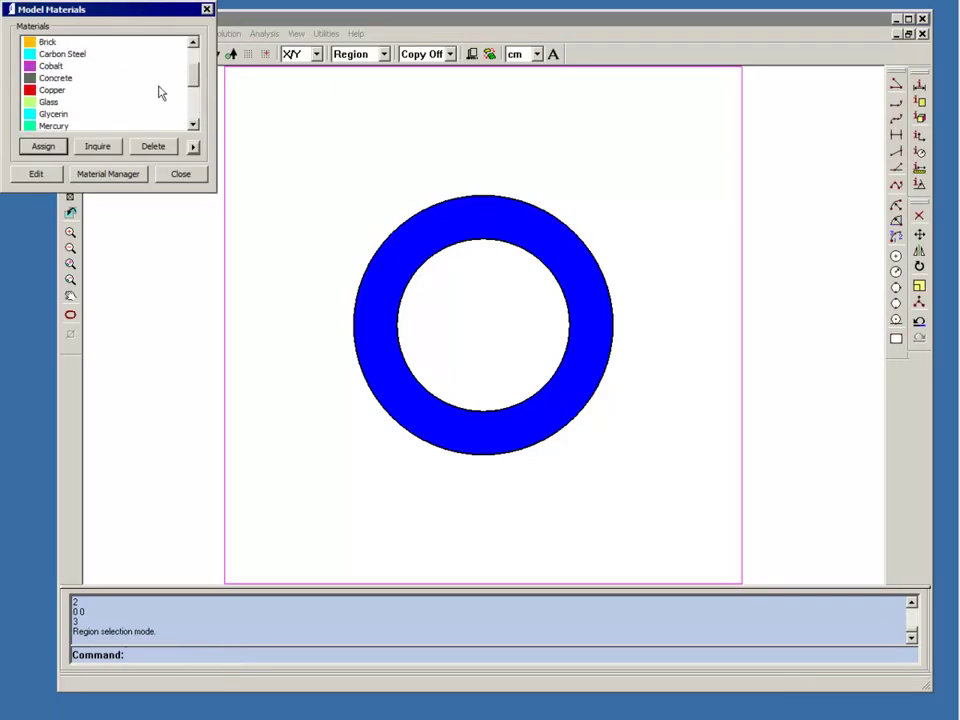
Step: Assign Copper to the inner circle and close the Material Table
{"action": "left_click", "coordinate": [75, 89]}
{"action": "left_click", "coordinate": [42, 147]}
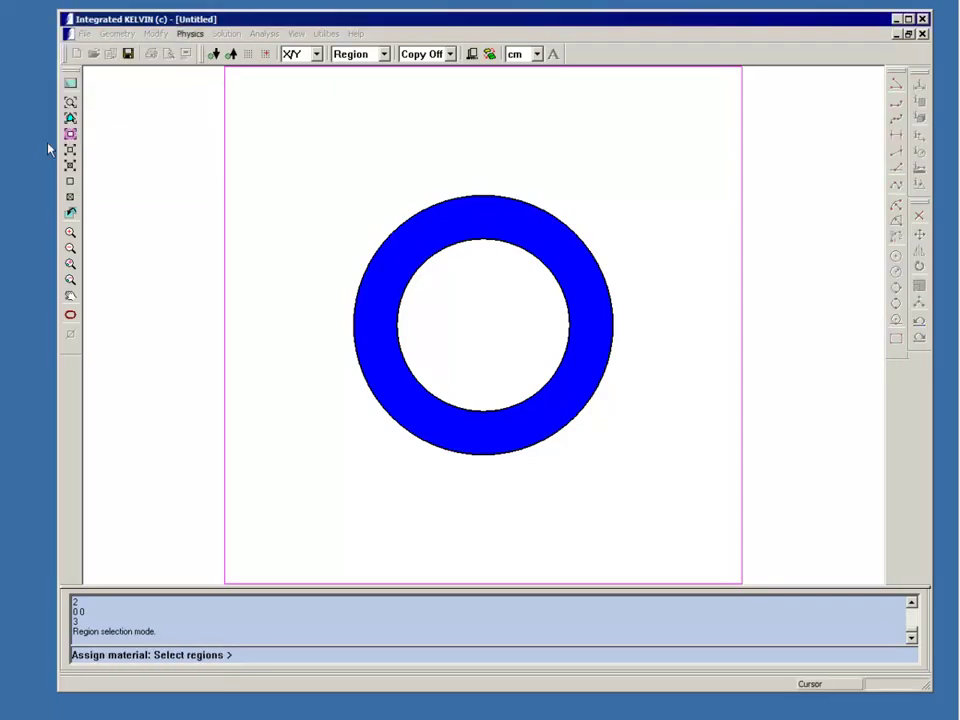
{"action": "left_click", "coordinate": [454, 296]}
{"action": "right_click", "coordinate": [454, 296]}
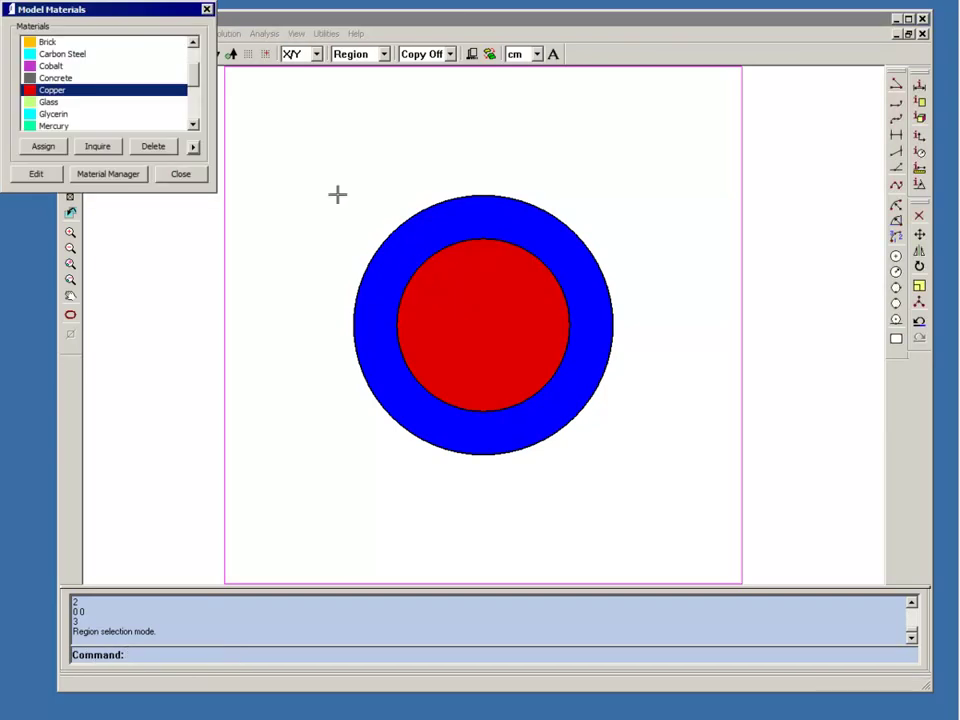
{"action": "left_click", "coordinate": [180, 174]}
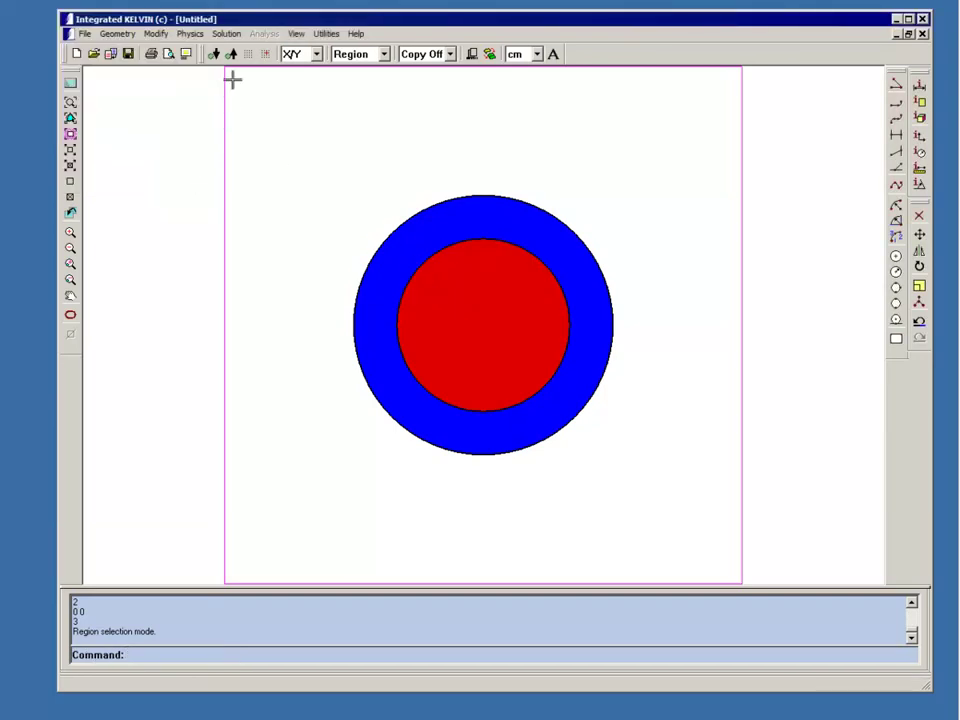
{"action": "left_click", "coordinate": [192, 35]}
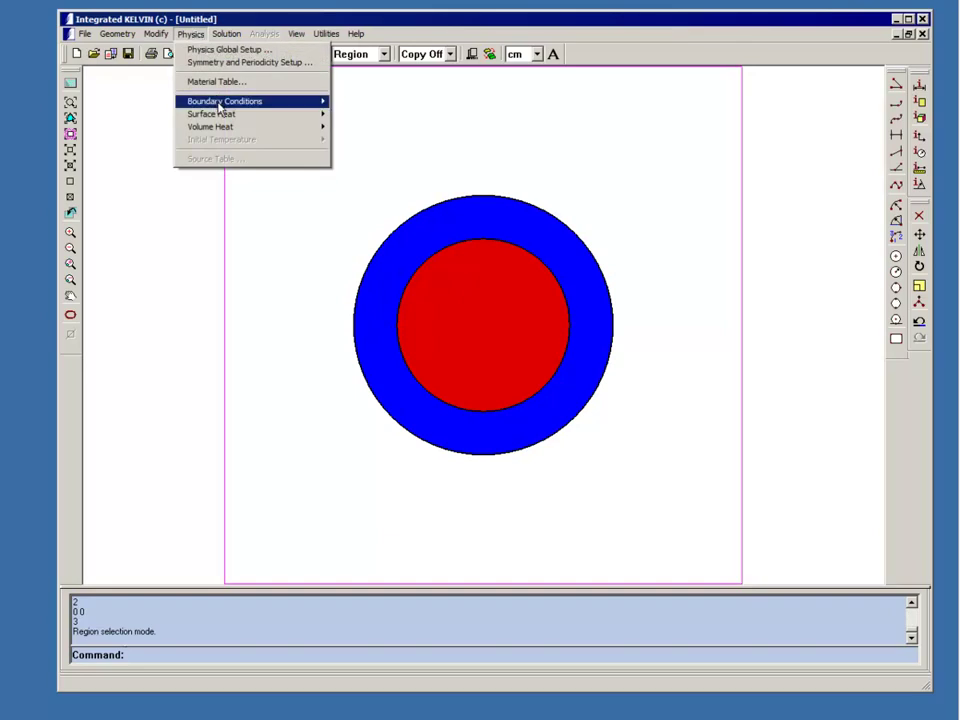
Step: Give the inner circle a total volume heat of 20 W
{"action": "mouse_move", "coordinate": [225, 130]}
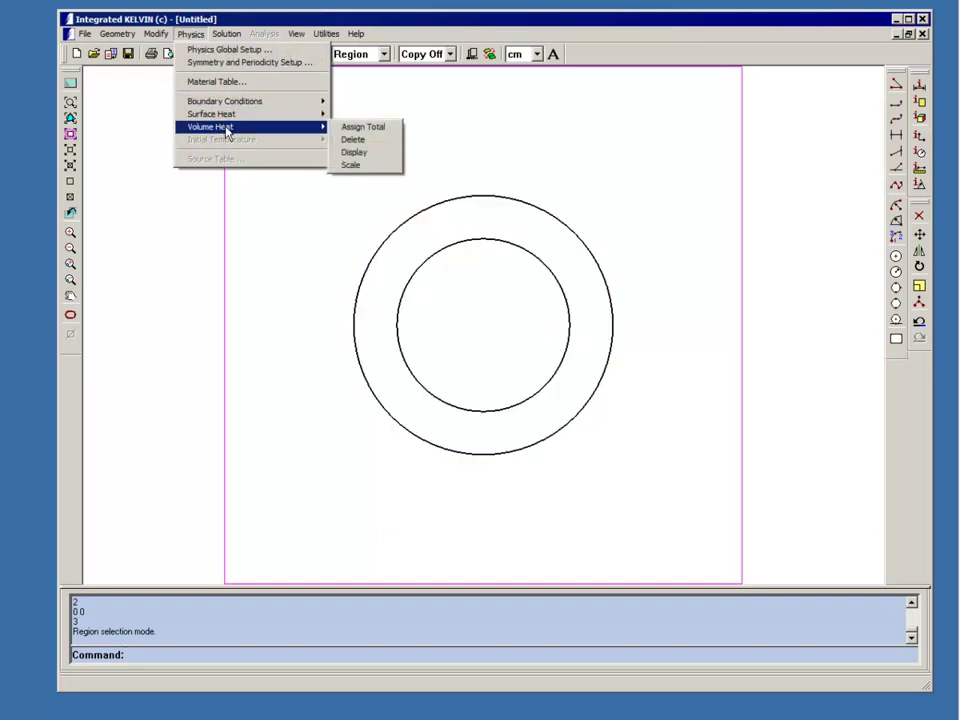
{"action": "left_click", "coordinate": [360, 127]}
{"action": "left_click", "coordinate": [482, 311]}
{"action": "right_click", "coordinate": [482, 311]}
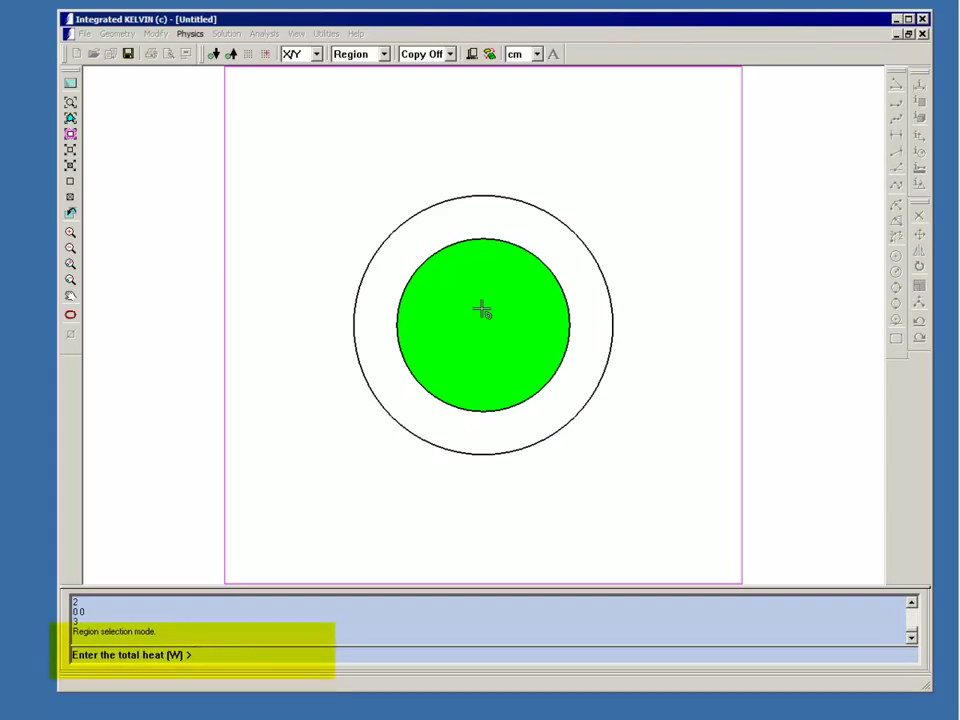
{"action": "type", "text": "20"}
{"action": "key", "text": "Return"}
{"action": "right_click", "coordinate": [482, 311]}
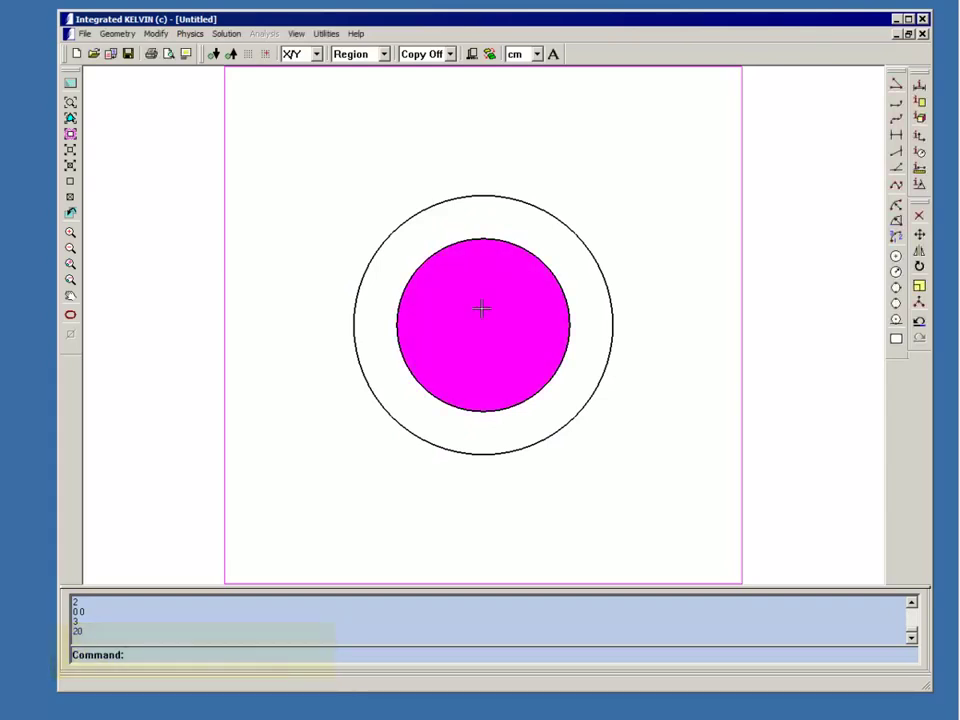
Step: Run the solver and create a Q-field arrow plot of the heat flux
{"action": "left_click", "coordinate": [227, 34]}
{"action": "left_click", "coordinate": [242, 75]}
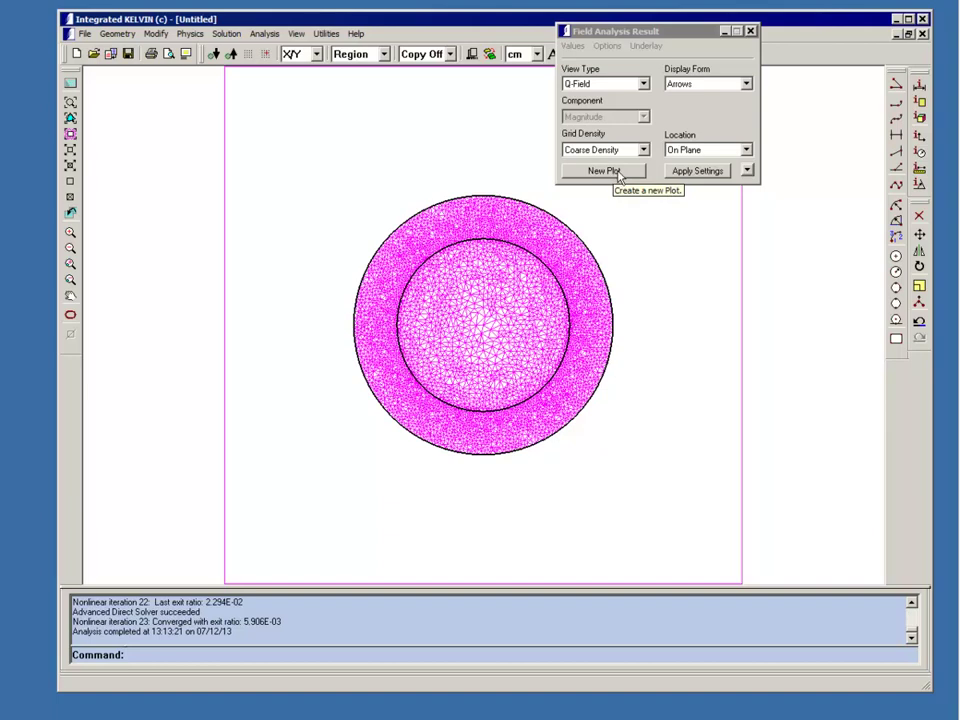
{"action": "left_click", "coordinate": [619, 174]}
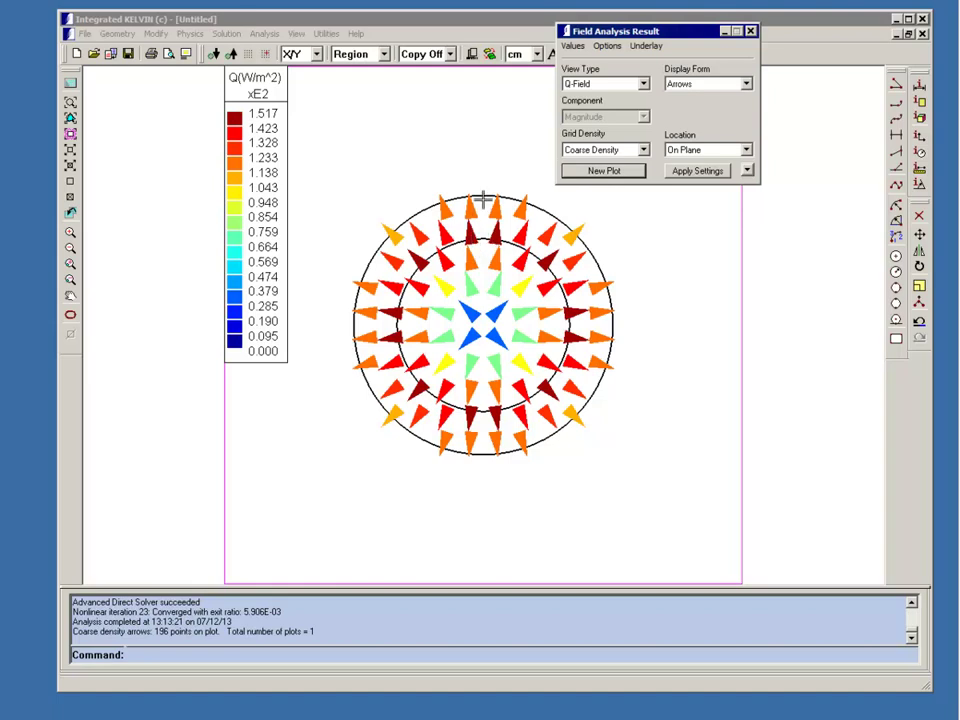
Step: Graph temperatures along a line from the outer circle's left edge to its right edge
{"action": "left_click", "coordinate": [644, 85]}
{"action": "left_click", "coordinate": [620, 97]}
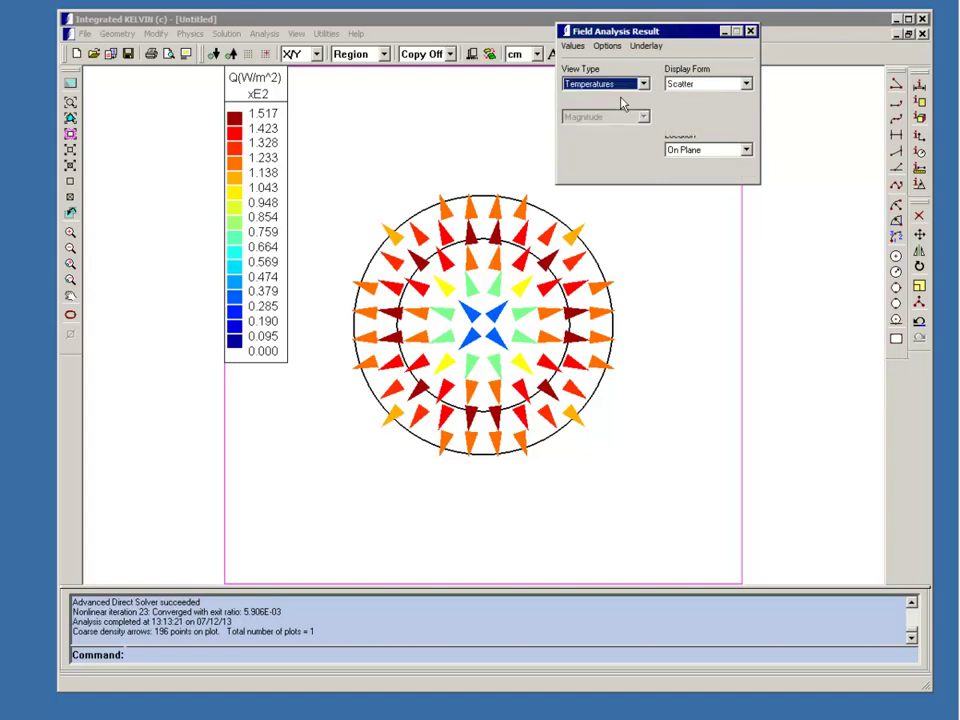
{"action": "left_click", "coordinate": [746, 85]}
{"action": "left_click", "coordinate": [688, 96]}
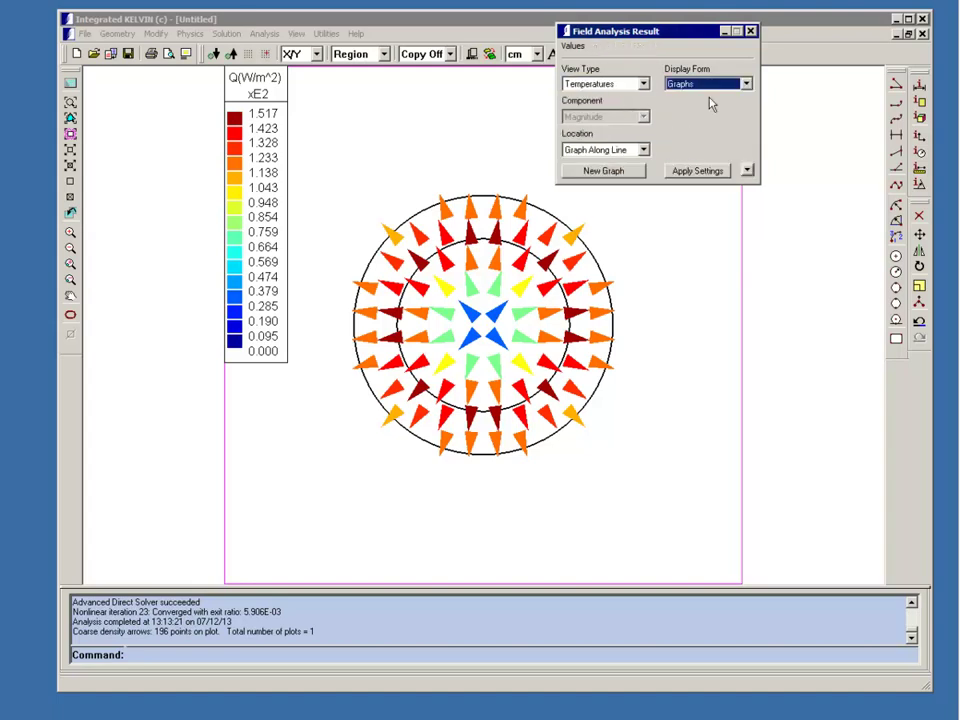
{"action": "left_click", "coordinate": [612, 172]}
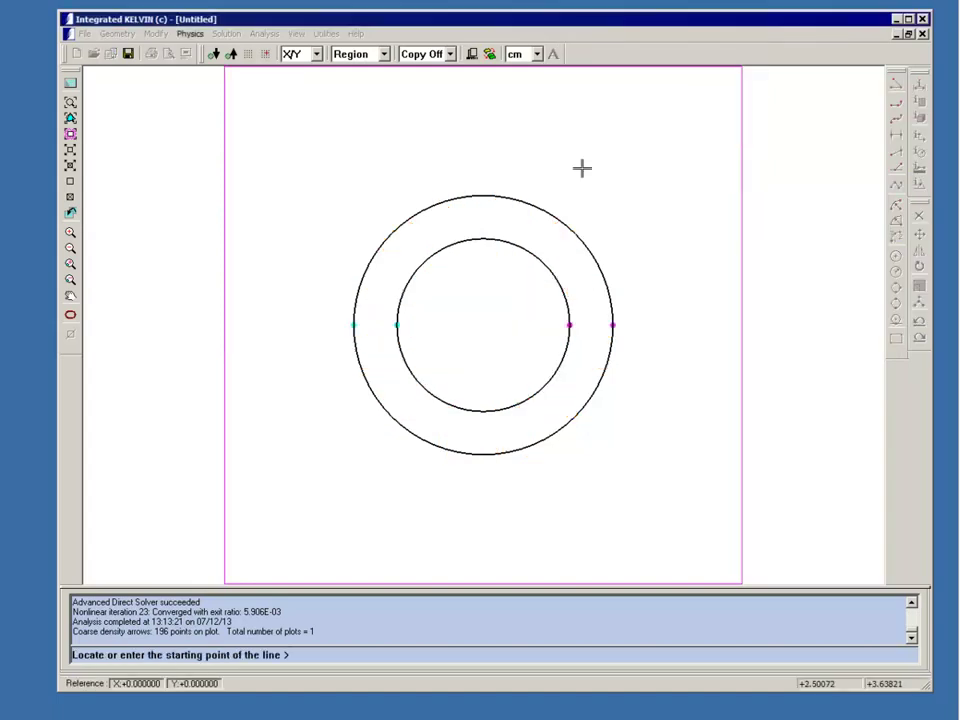
{"action": "left_click", "coordinate": [354, 325]}
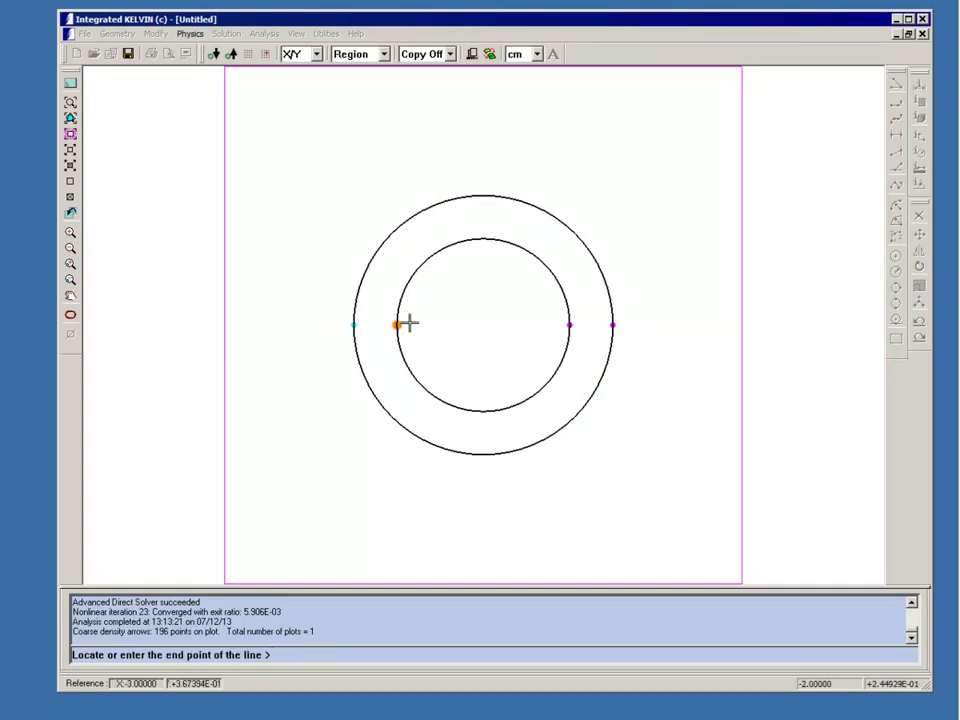
{"action": "left_click", "coordinate": [612, 325]}
Step: Check the AutoGraph temperature curve (about 65.4–75.3 °C), then close it
{"action": "key", "text": "alt+Tab"}
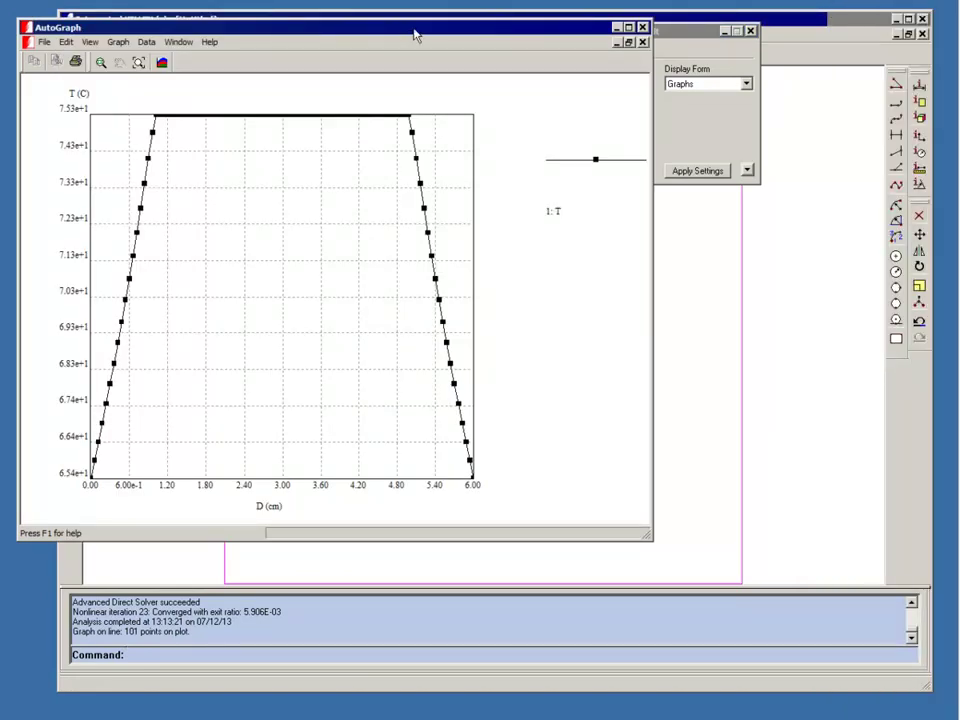
{"action": "left_click_drag", "start_coordinate": [416, 32], "coordinate": [548, 60]}
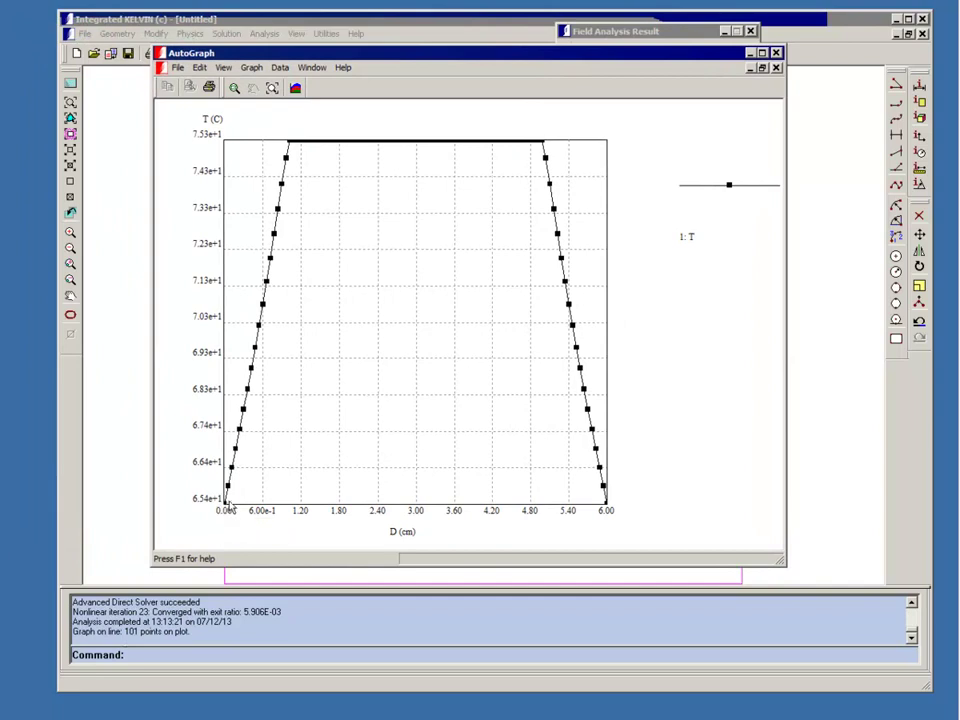
{"action": "mouse_move", "coordinate": [227, 507]}
{"action": "left_click", "coordinate": [779, 53]}
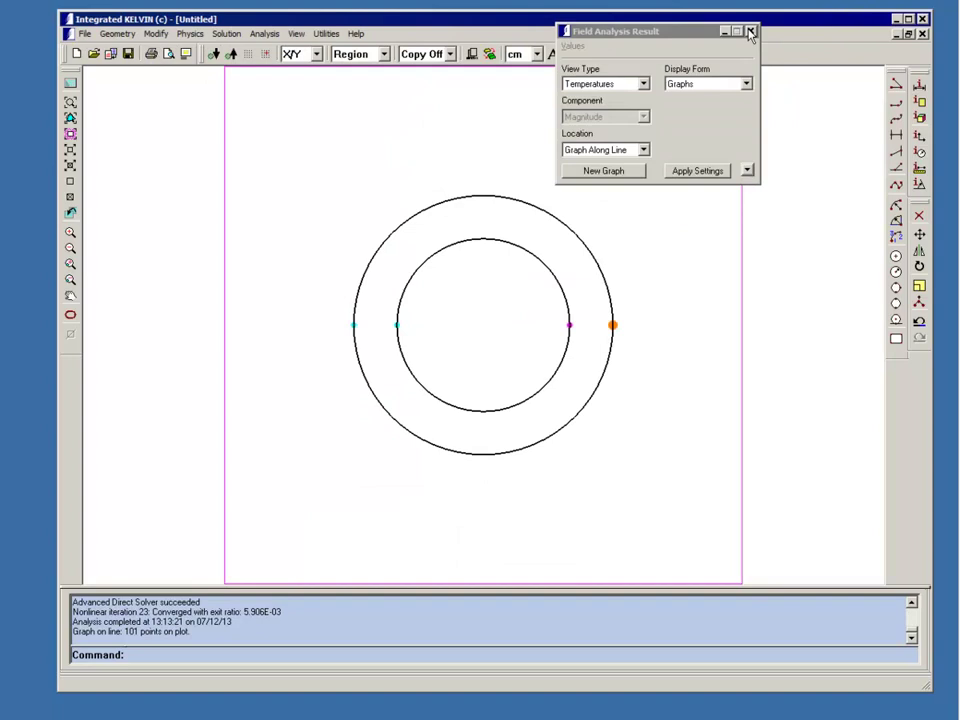
Step: Create a Geometry : Scale parameter named 'scale' with 21 steps
{"action": "left_click", "coordinate": [751, 31]}
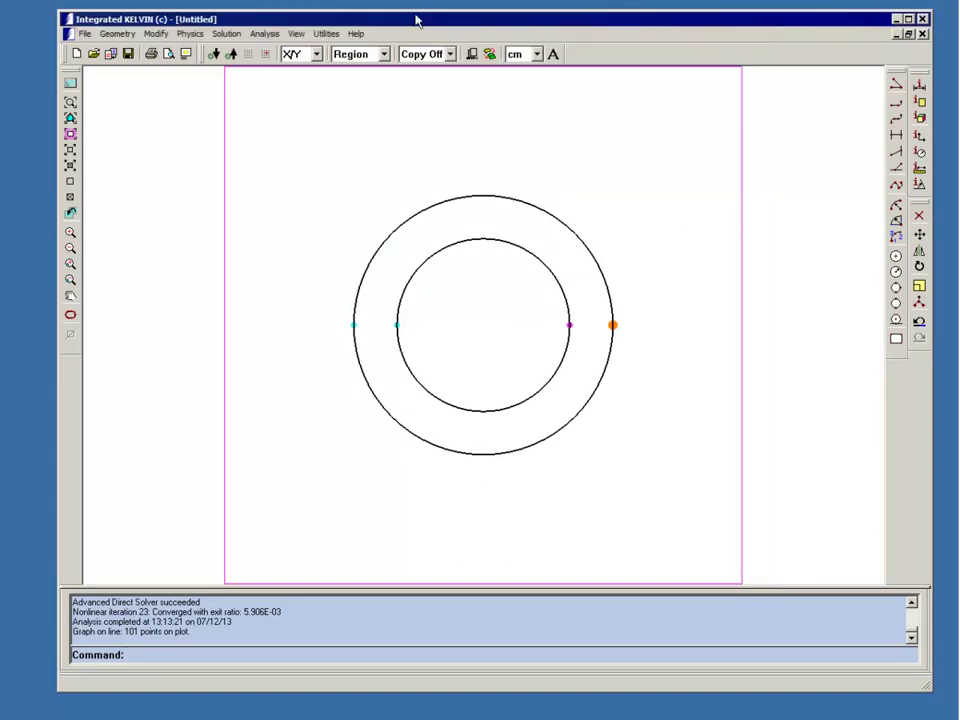
{"action": "left_click", "coordinate": [226, 34]}
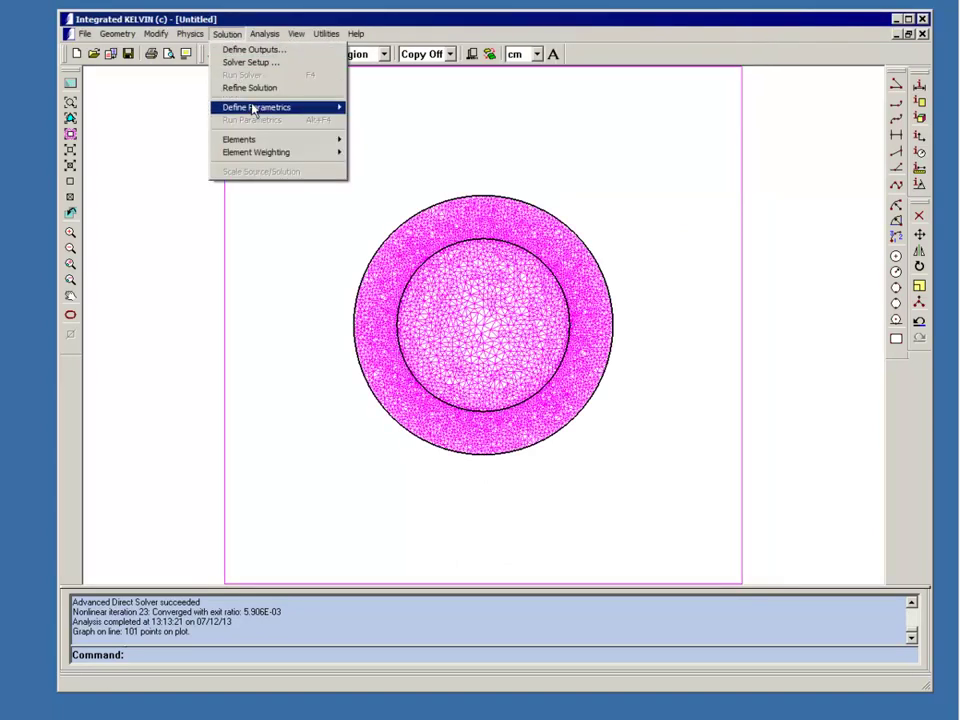
{"action": "mouse_move", "coordinate": [253, 107]}
{"action": "left_click", "coordinate": [395, 106]}
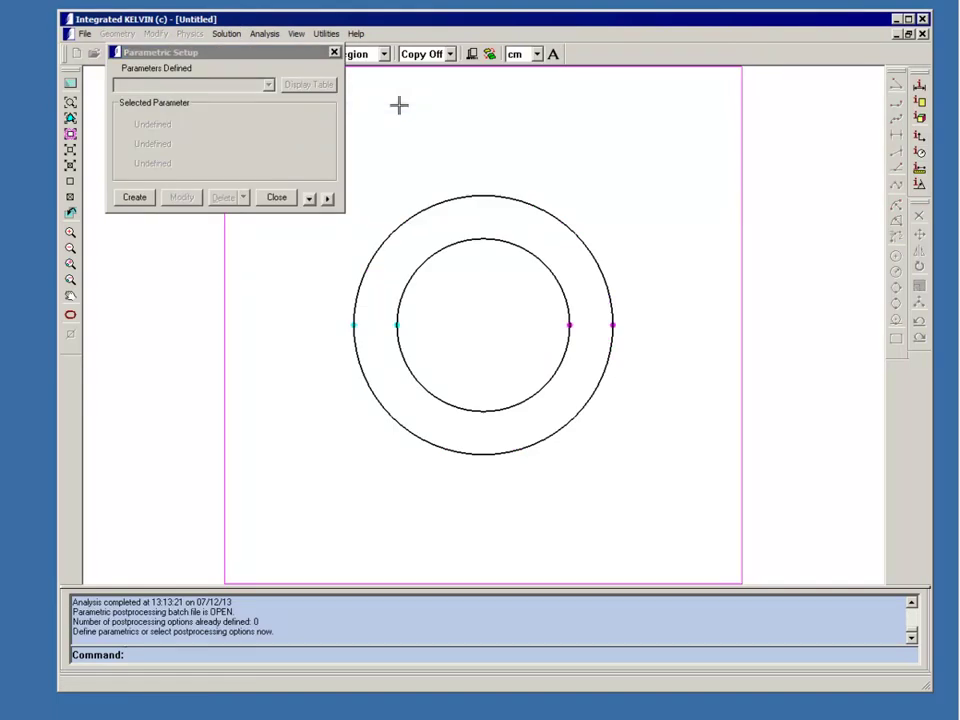
{"action": "left_click", "coordinate": [135, 198]}
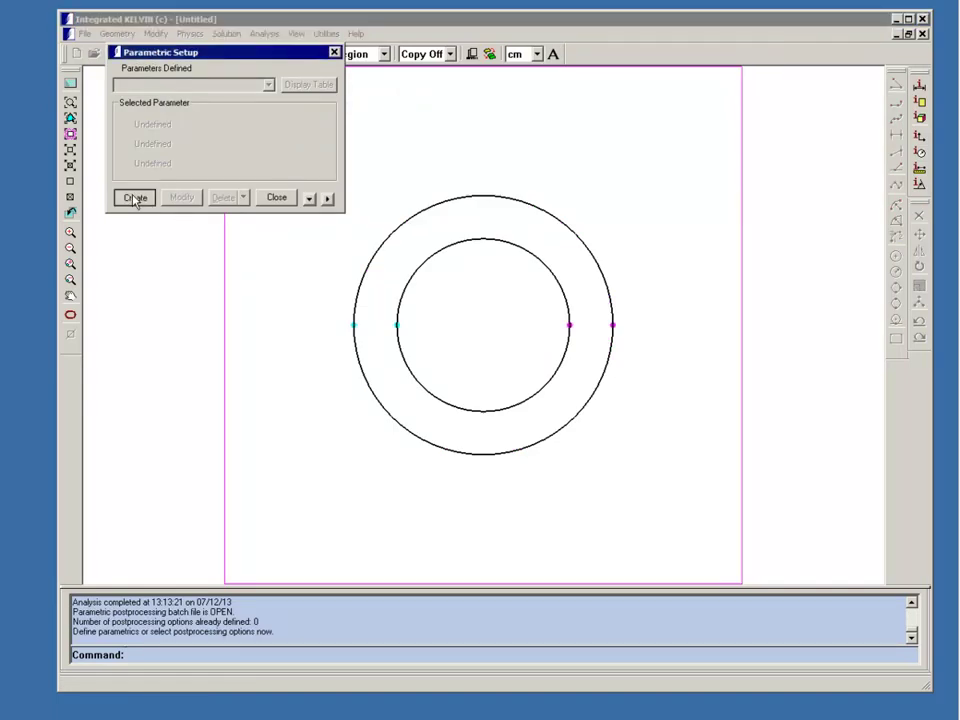
{"action": "left_click", "coordinate": [329, 78]}
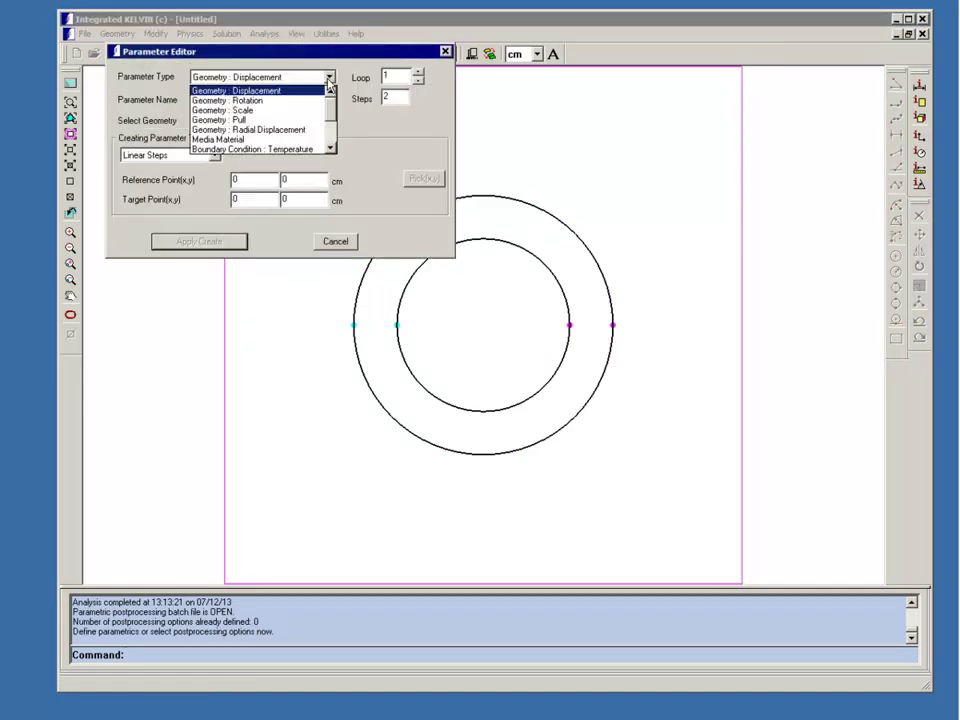
{"action": "left_click", "coordinate": [226, 110]}
{"action": "left_click", "coordinate": [230, 99]}
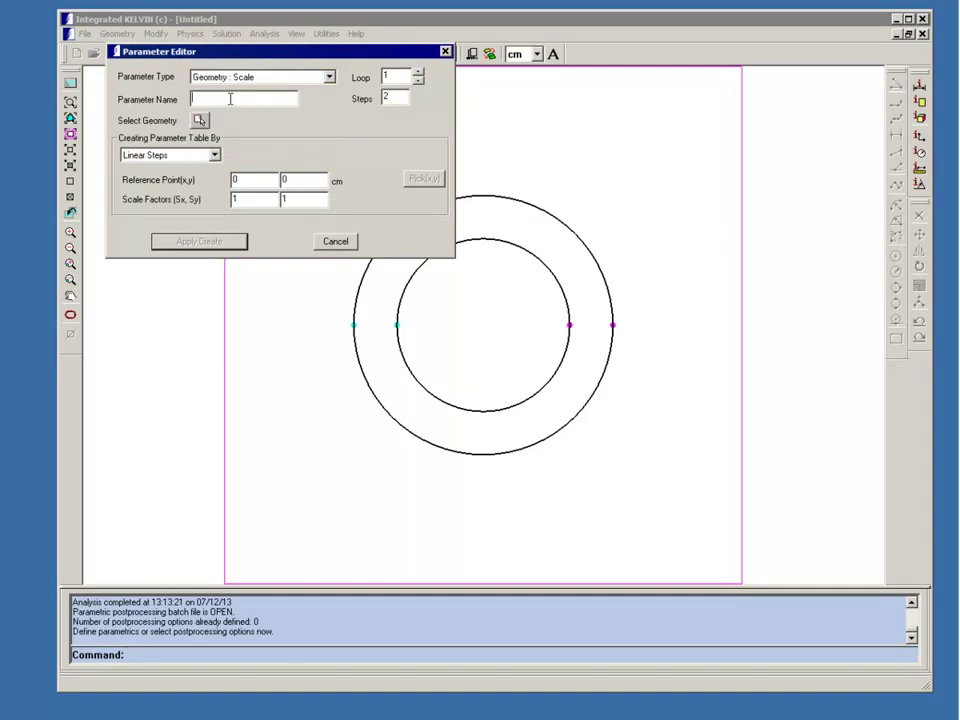
{"action": "type", "text": "scale"}
{"action": "left_click", "coordinate": [404, 95]}
{"action": "type", "text": "21"}
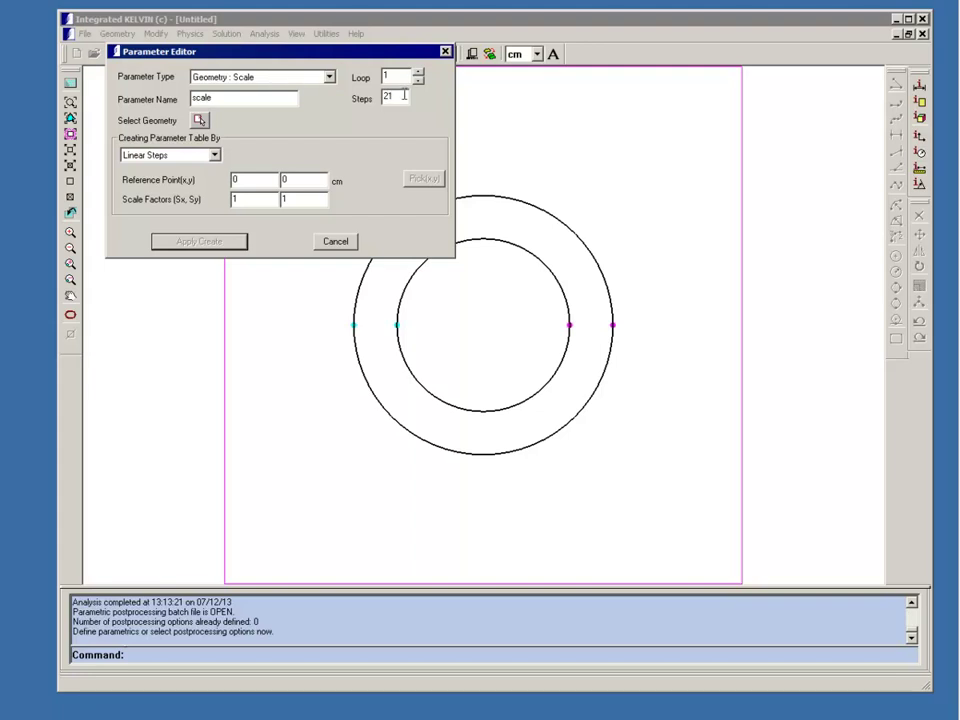
Step: Apply the scale to the outer circle segment with Sx and Sy of 1.8
{"action": "left_click", "coordinate": [200, 121]}
{"action": "left_click", "coordinate": [374, 54]}
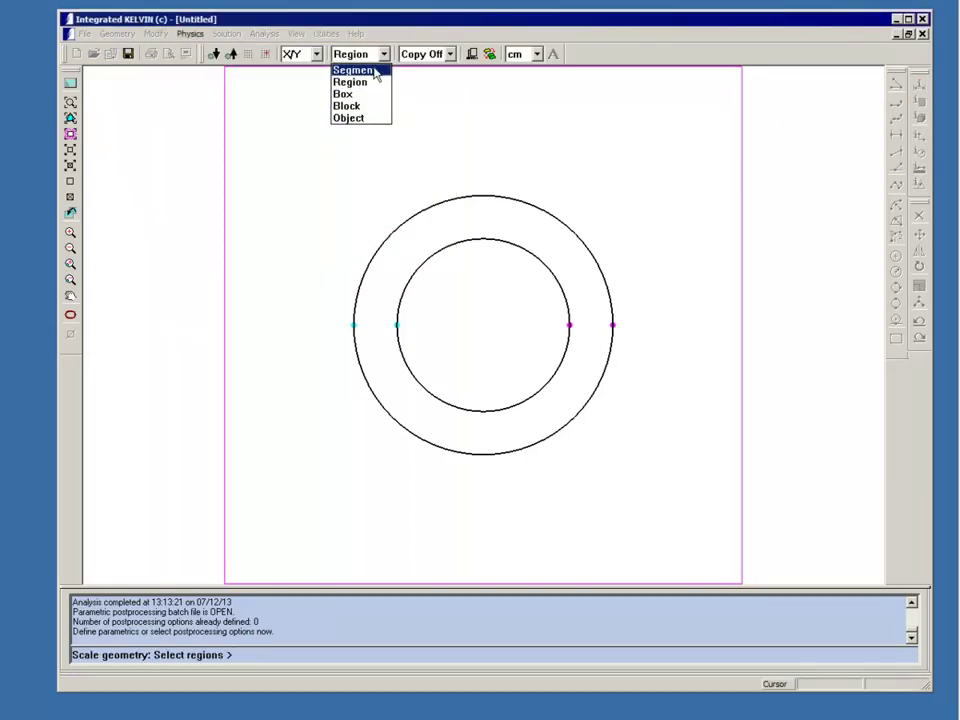
{"action": "left_click", "coordinate": [374, 71]}
{"action": "left_click", "coordinate": [447, 199]}
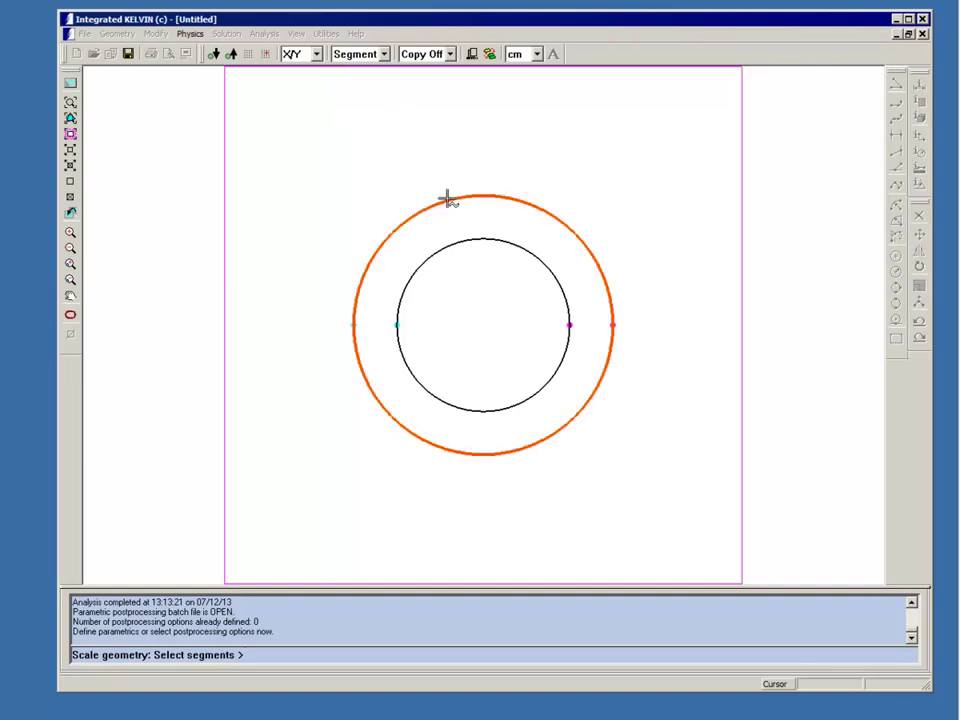
{"action": "left_click", "coordinate": [447, 199]}
{"action": "left_click", "coordinate": [245, 199]}
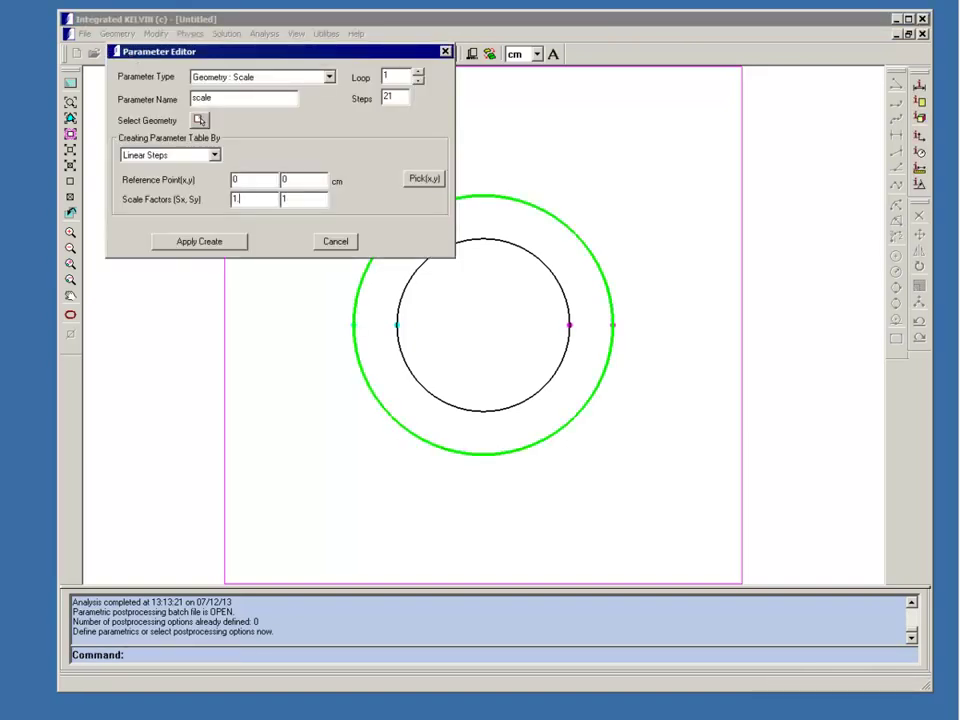
{"action": "left_click", "coordinate": [291, 199]}
{"action": "left_click", "coordinate": [229, 242]}
{"action": "left_click", "coordinate": [326, 198]}
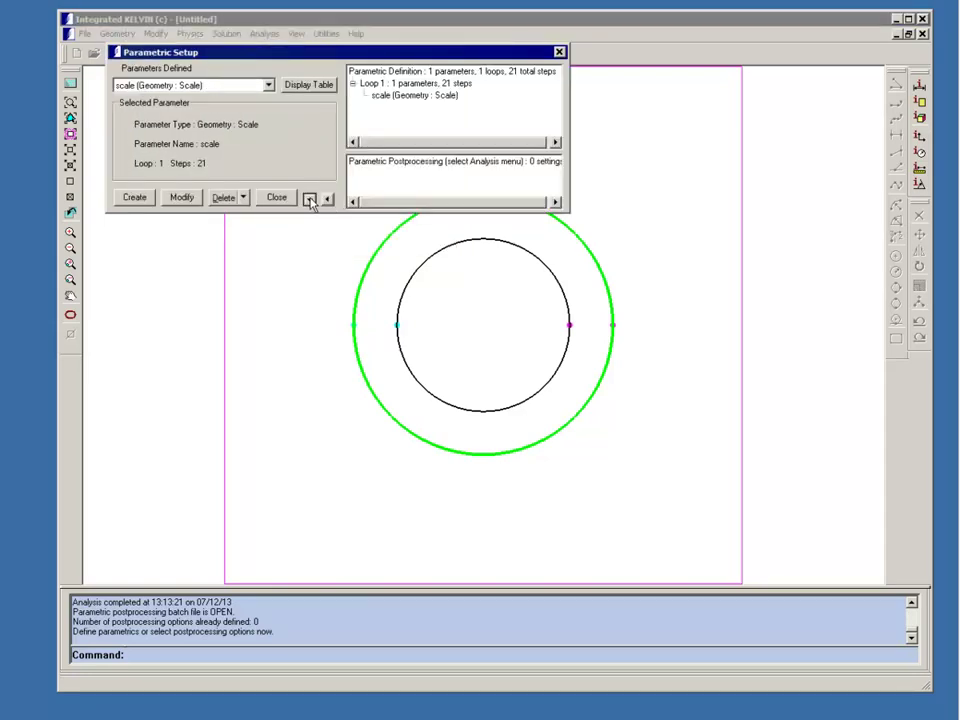
{"action": "left_click", "coordinate": [310, 199]}
{"action": "left_click_drag", "start_coordinate": [281, 307], "coordinate": [270, 478]}
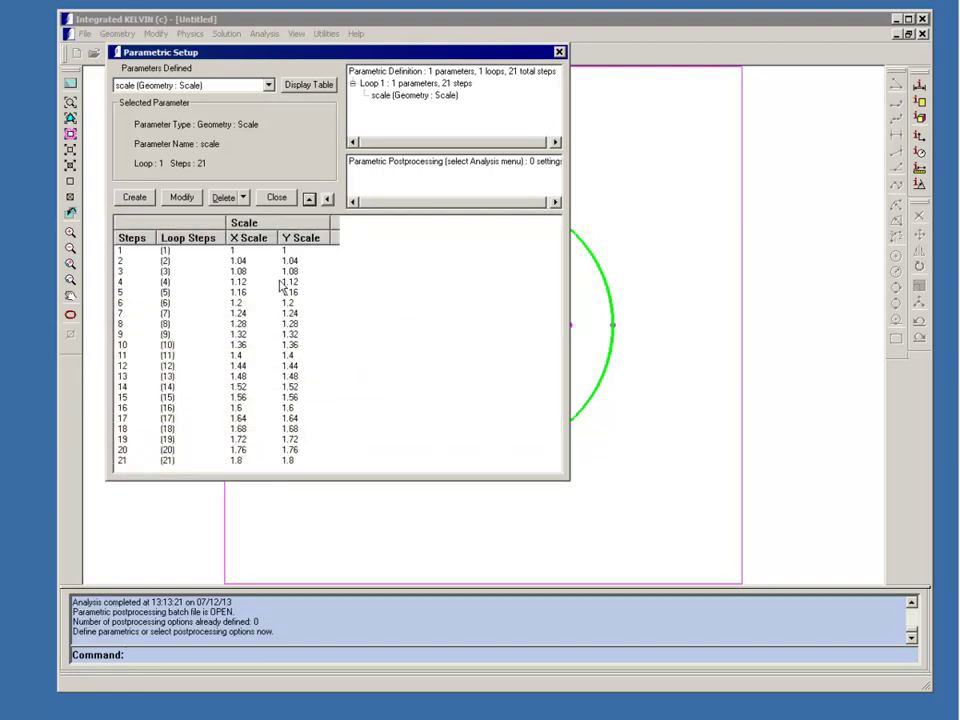
{"action": "left_click", "coordinate": [309, 200]}
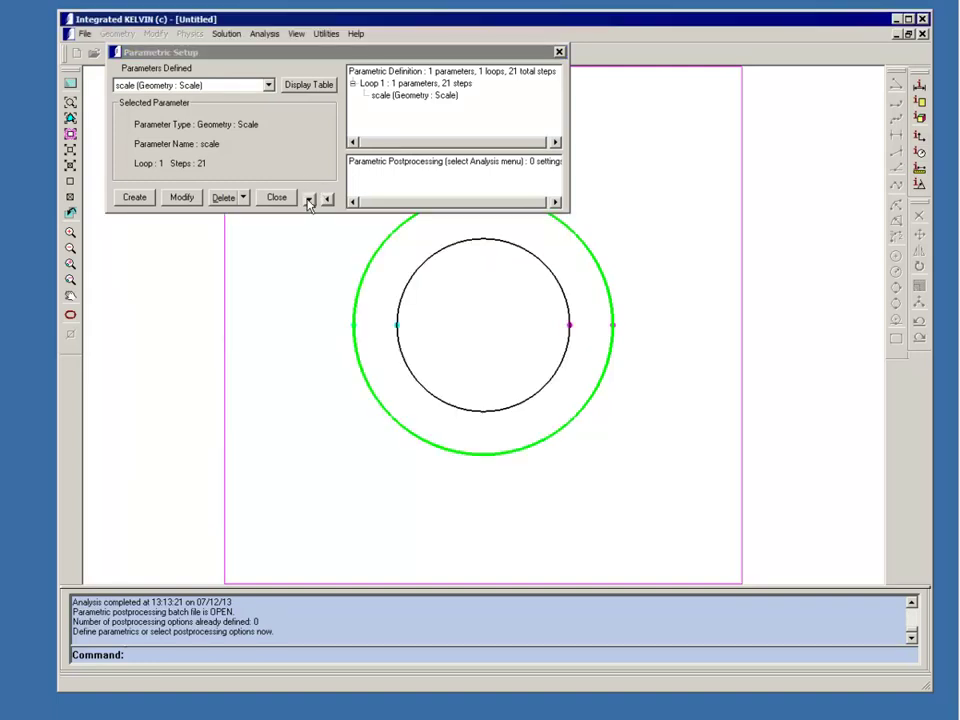
{"action": "left_click_drag", "start_coordinate": [304, 55], "coordinate": [317, 167]}
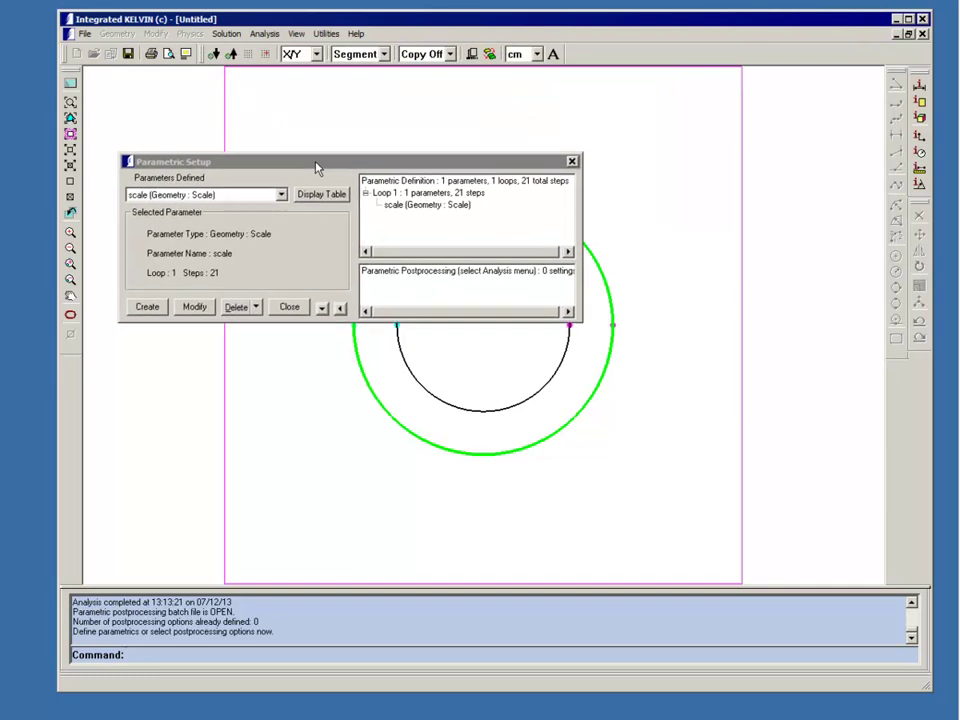
{"action": "left_click", "coordinate": [227, 34]}
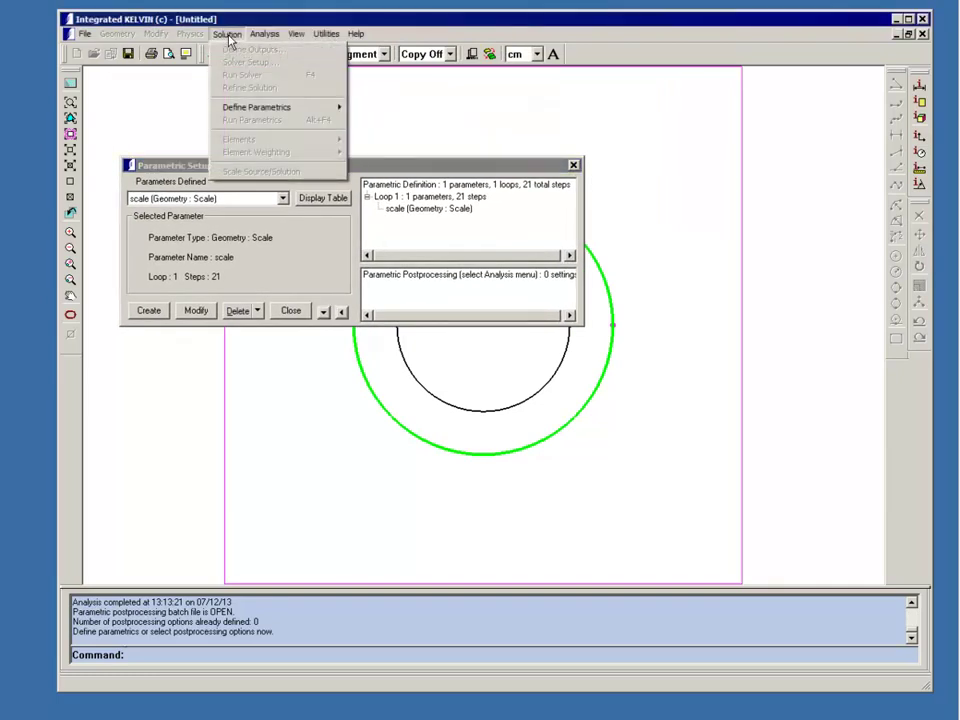
{"action": "mouse_move", "coordinate": [262, 108]}
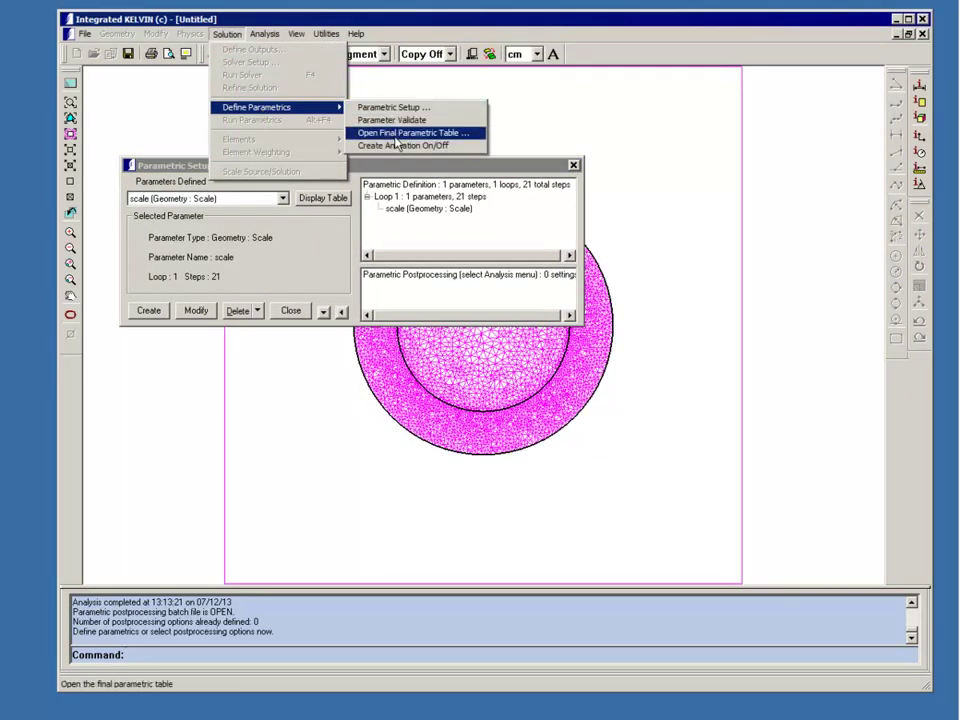
{"action": "left_click", "coordinate": [403, 145]}
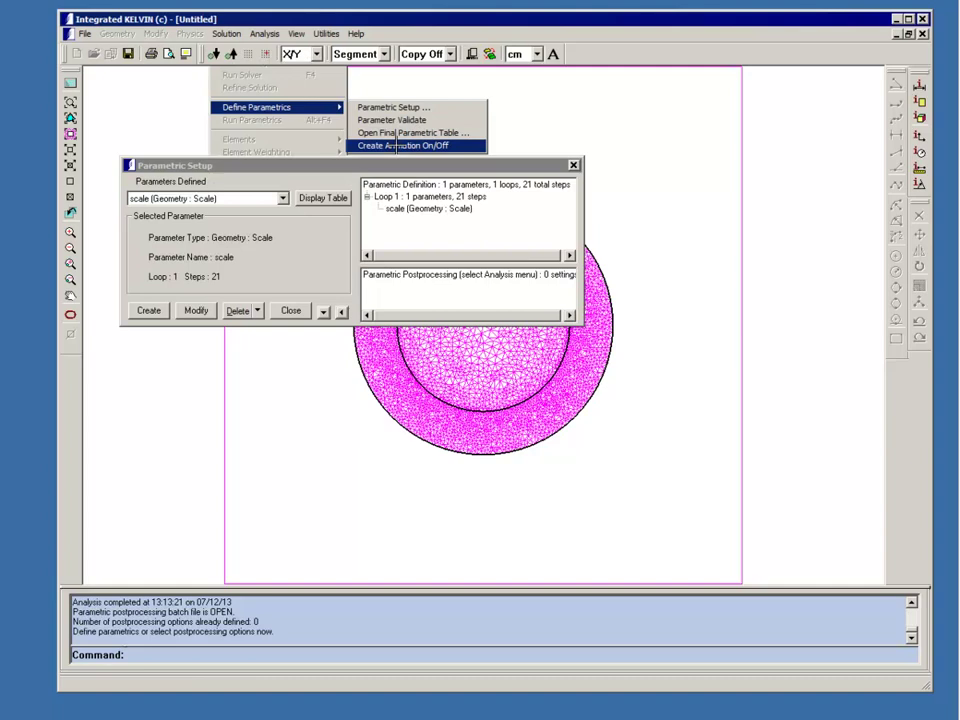
Step: Add a parametric output reading temperature at point (2, 0, 0)
{"action": "left_click", "coordinate": [266, 35]}
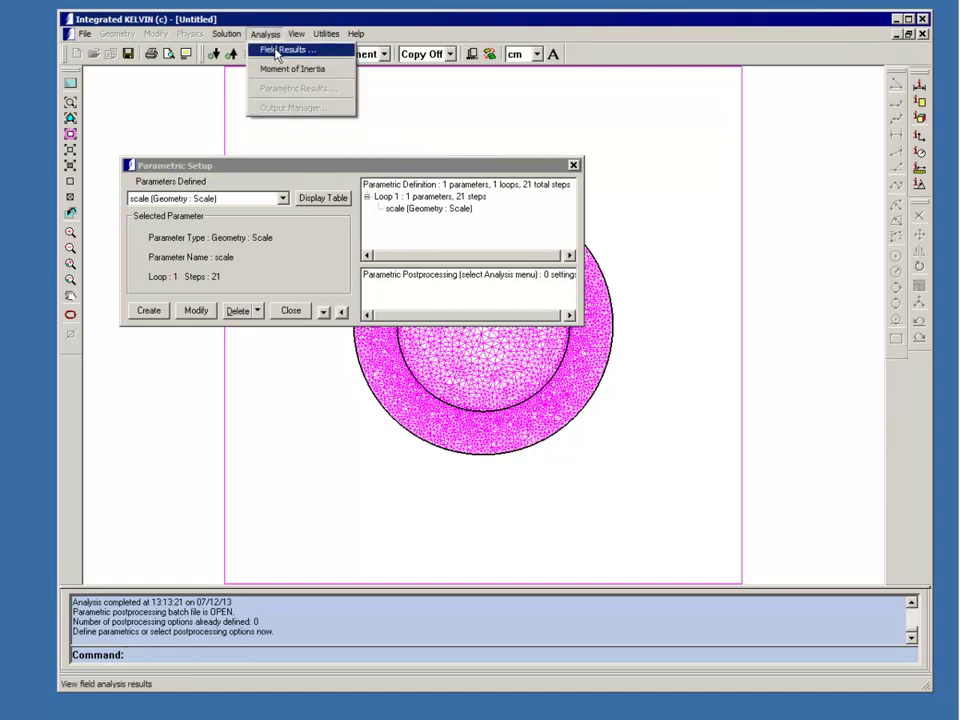
{"action": "left_click", "coordinate": [277, 53]}
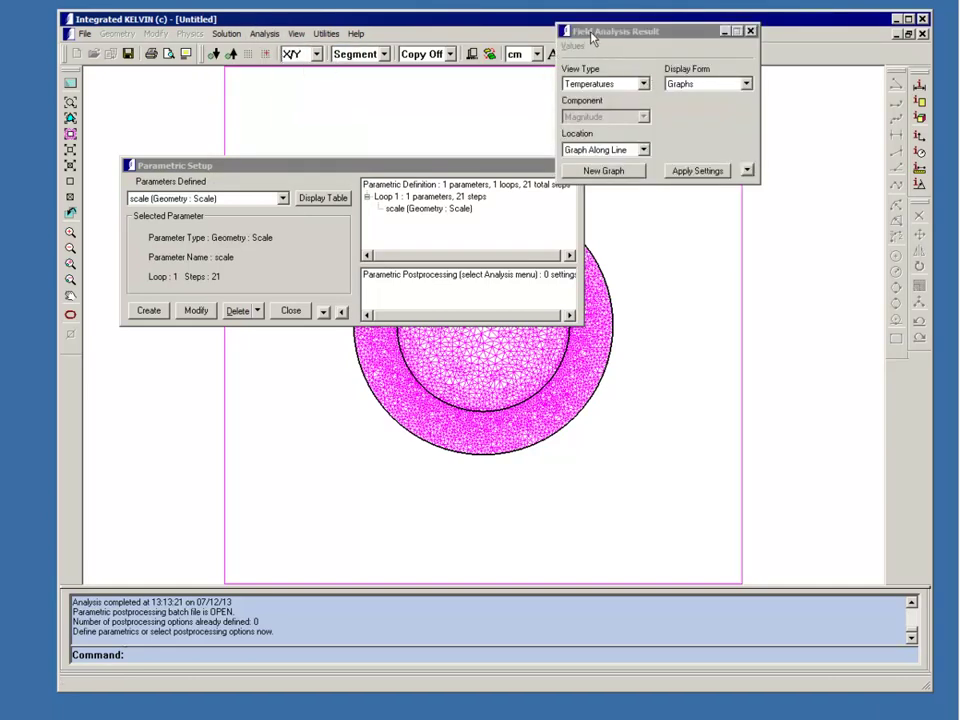
{"action": "left_click_drag", "start_coordinate": [592, 37], "coordinate": [654, 41]}
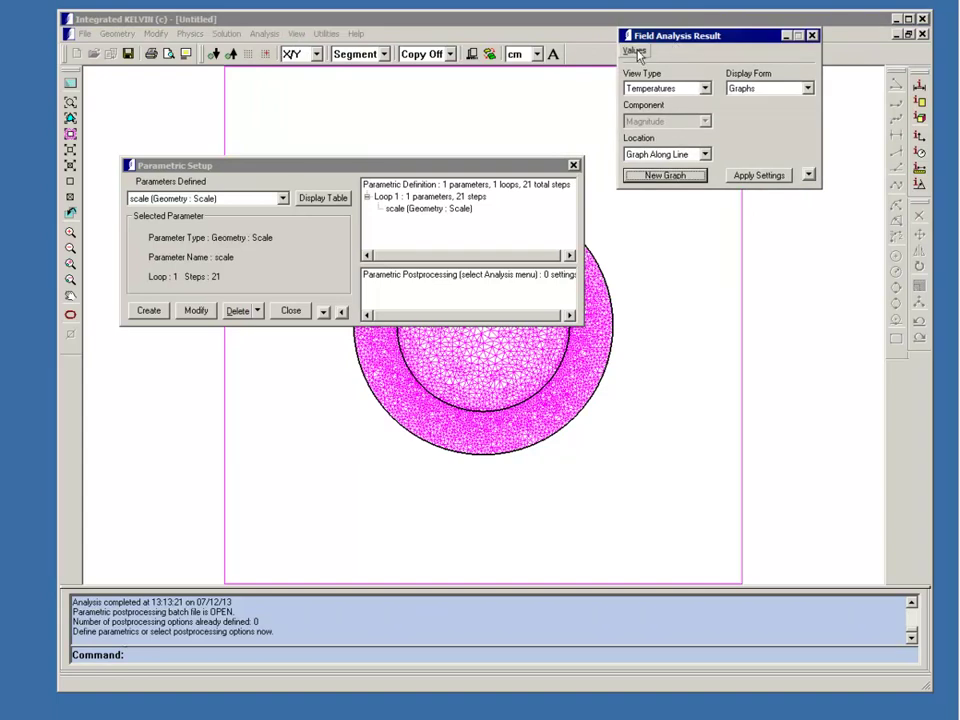
{"action": "left_click", "coordinate": [636, 52]}
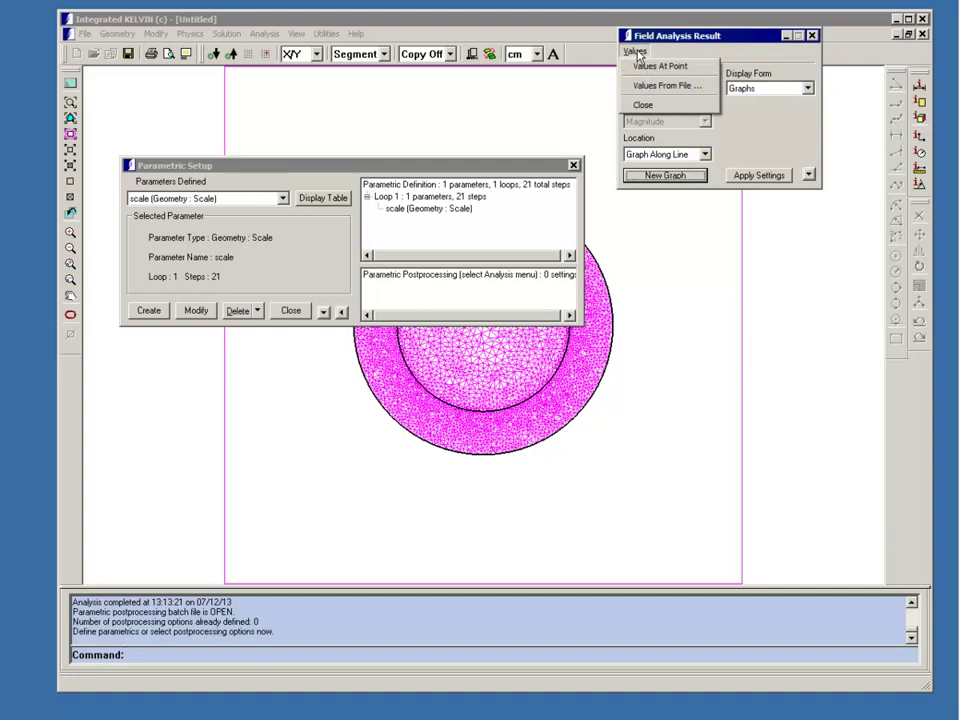
{"action": "left_click", "coordinate": [698, 67]}
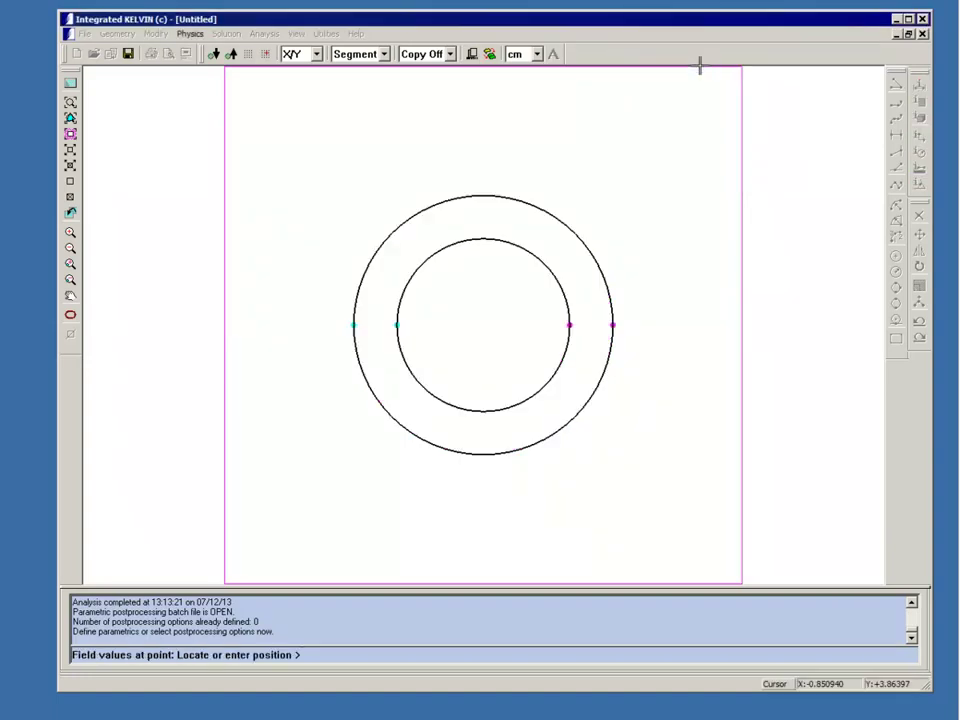
{"action": "left_click", "coordinate": [568, 325]}
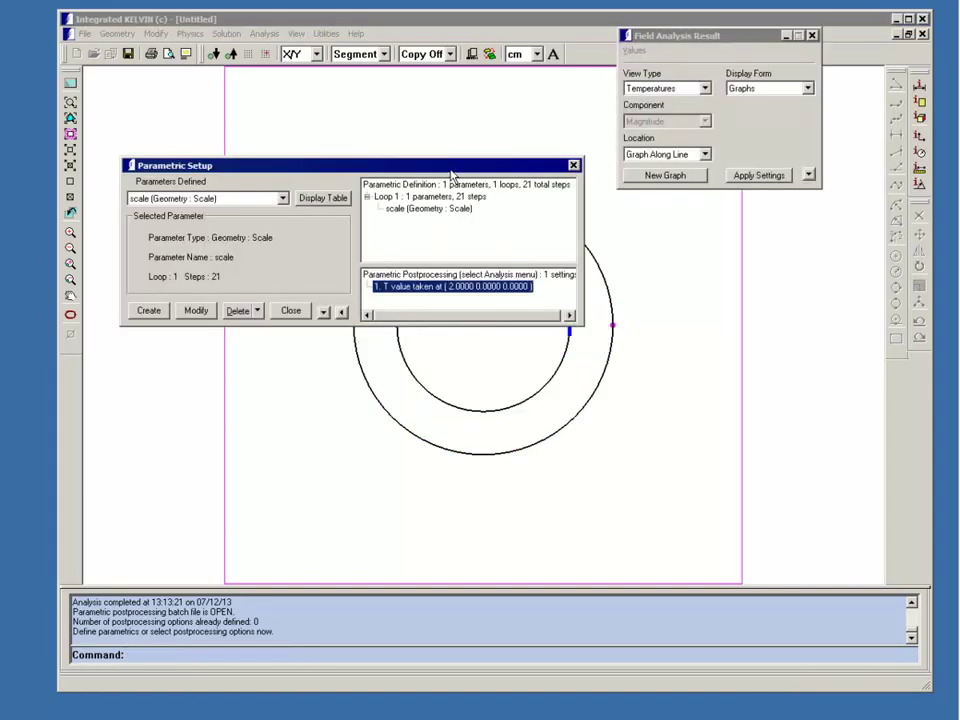
Step: Add a Q-Field arrows plot as a parametric output
{"action": "left_click", "coordinate": [704, 88]}
{"action": "left_click", "coordinate": [694, 112]}
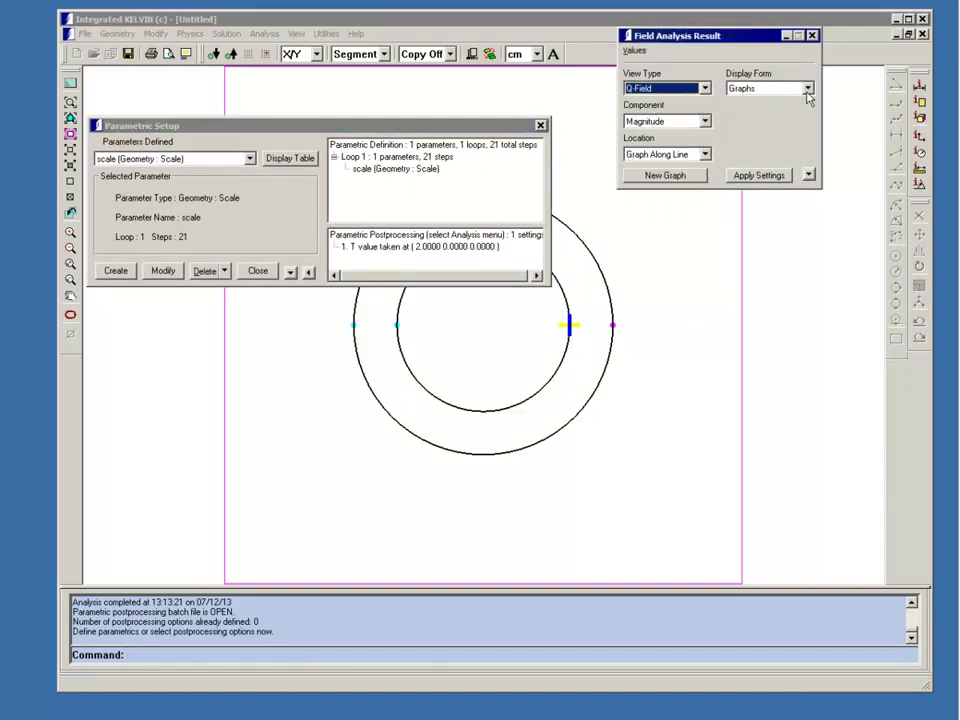
{"action": "left_click", "coordinate": [807, 88]}
{"action": "left_click", "coordinate": [742, 131]}
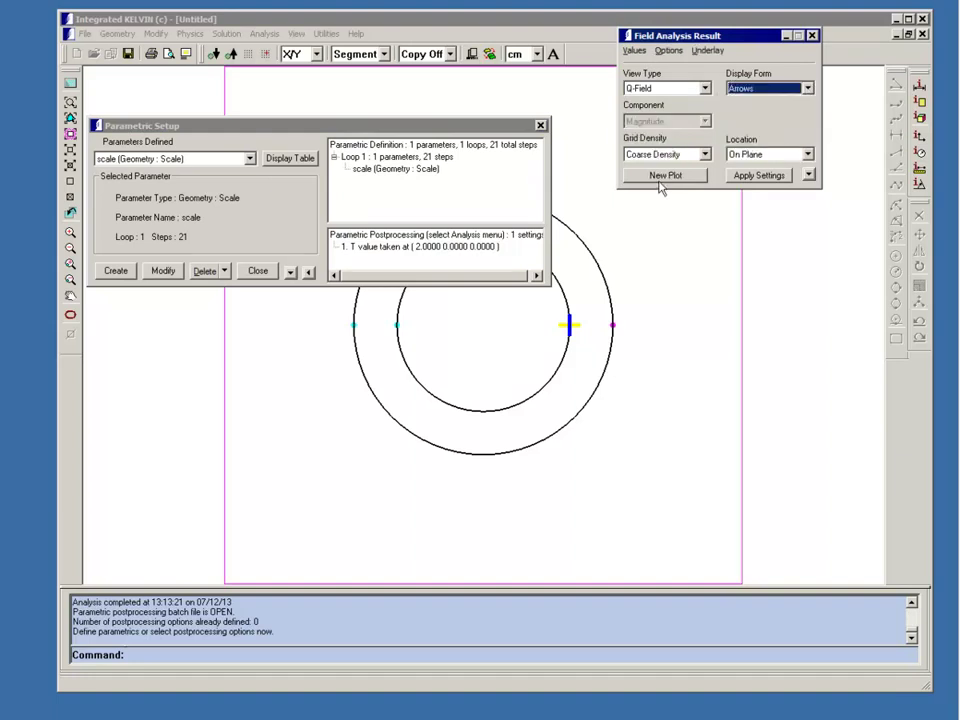
{"action": "left_click", "coordinate": [670, 177]}
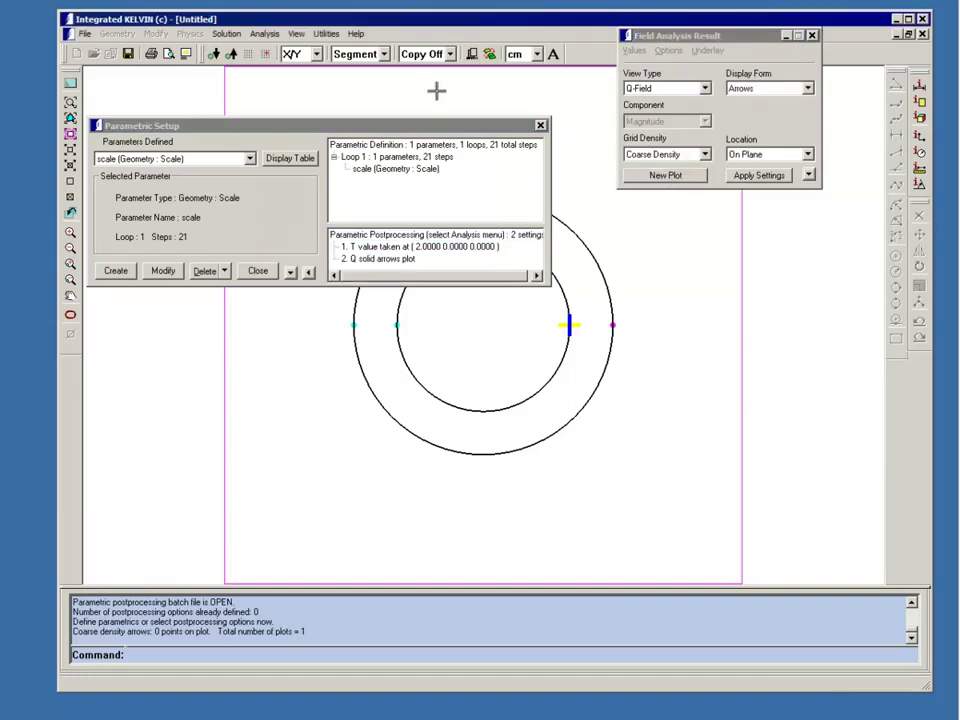
Step: Run Parameter Validate on the scale parametric, then close Parametric Setup
{"action": "left_click", "coordinate": [227, 34]}
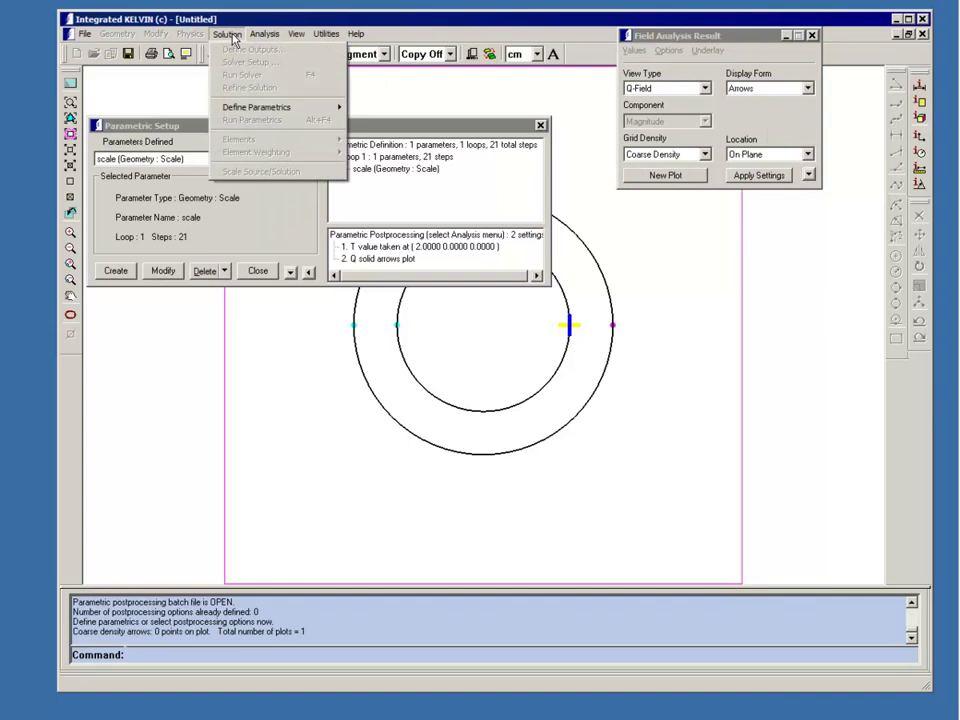
{"action": "mouse_move", "coordinate": [260, 107]}
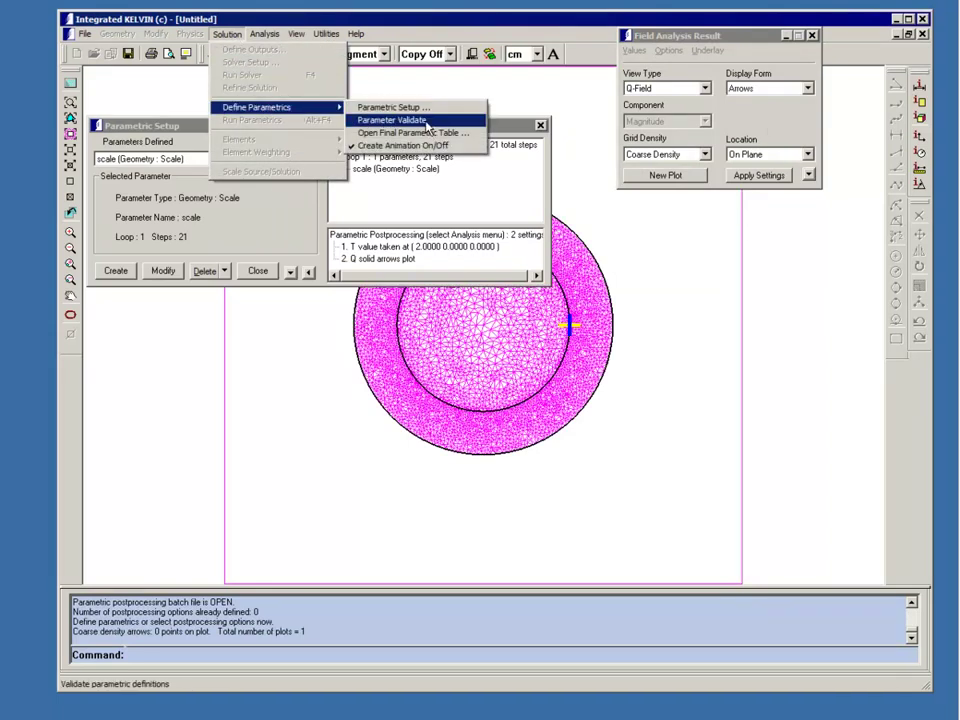
{"action": "left_click", "coordinate": [427, 121]}
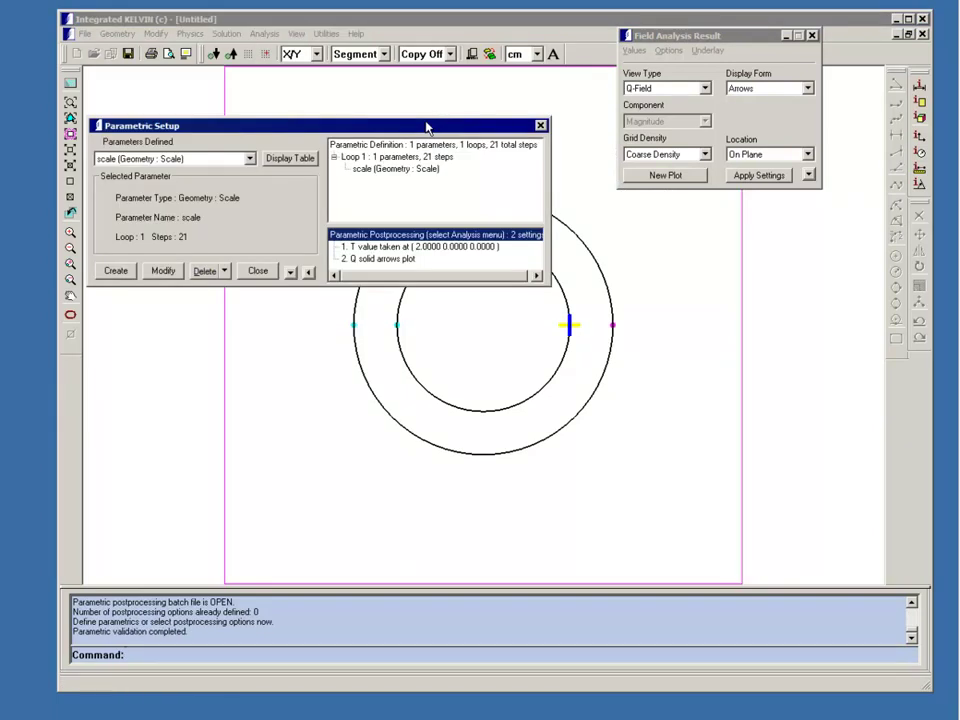
{"action": "left_click", "coordinate": [541, 127]}
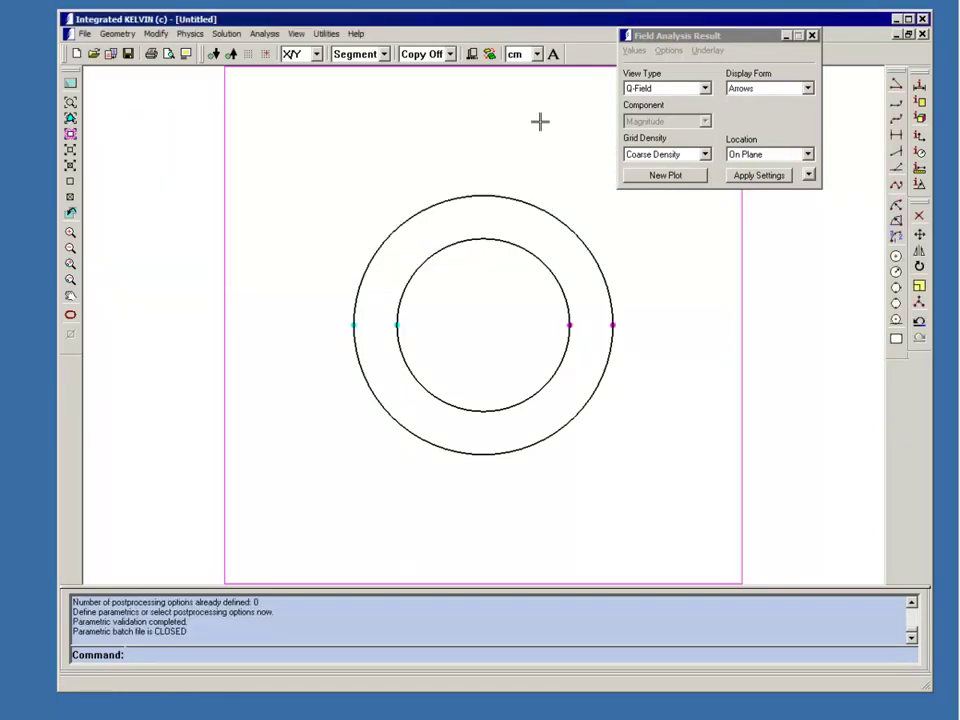
Step: Open the results.dbs database, discarding the untitled model without saving
{"action": "left_click", "coordinate": [92, 55]}
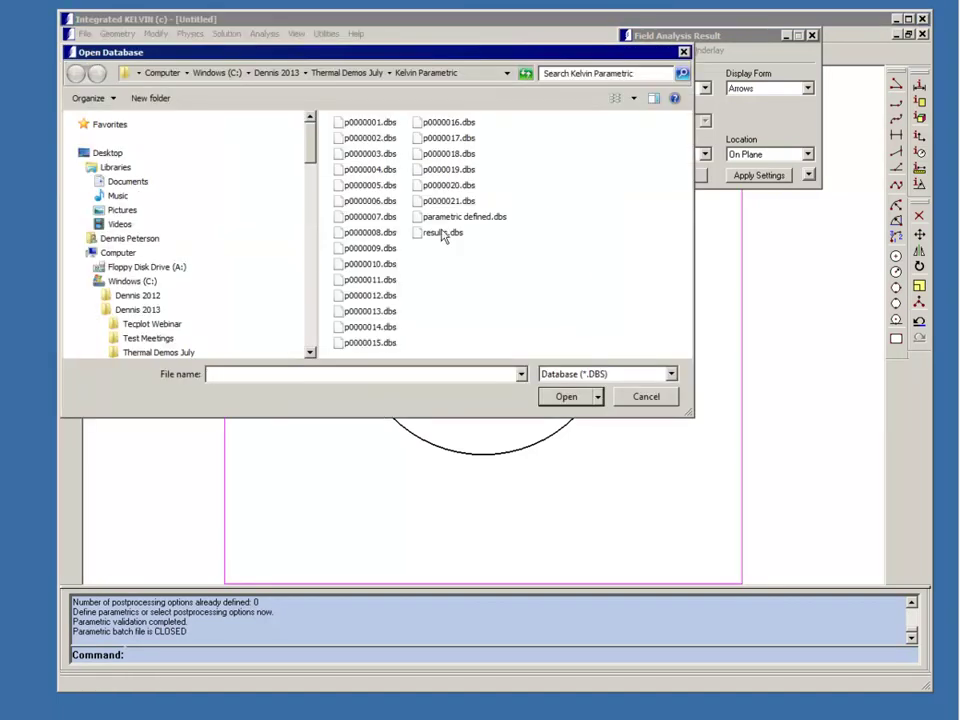
{"action": "left_click", "coordinate": [443, 233]}
{"action": "left_click", "coordinate": [567, 397]}
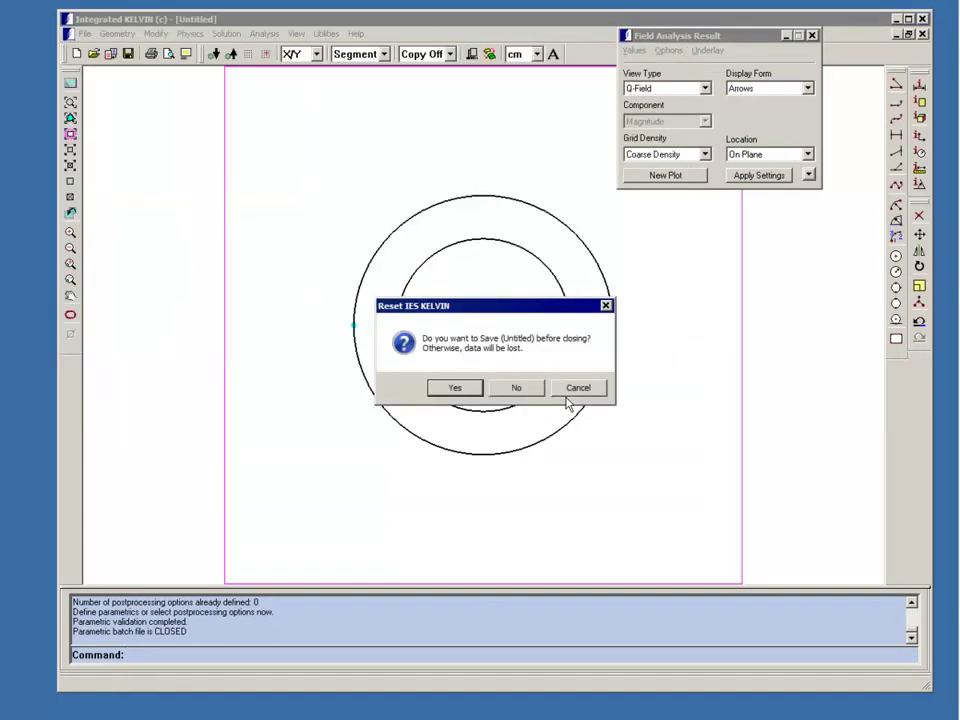
{"action": "left_click", "coordinate": [507, 393]}
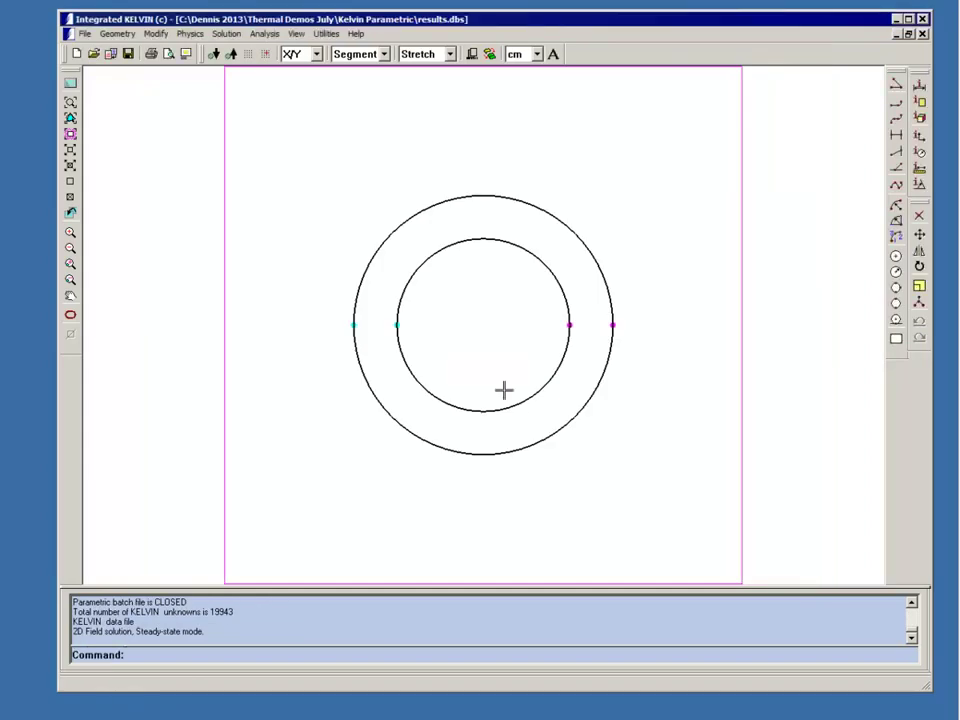
Step: Show the final parametric results table and bring up the available result animations
{"action": "left_click", "coordinate": [265, 33]}
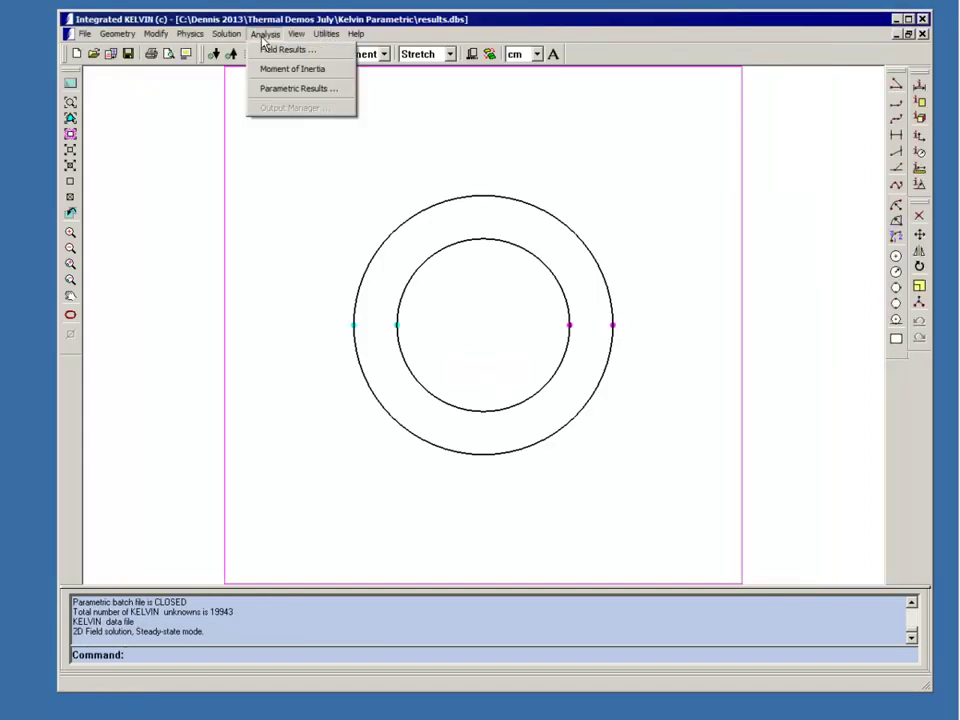
{"action": "left_click", "coordinate": [300, 89]}
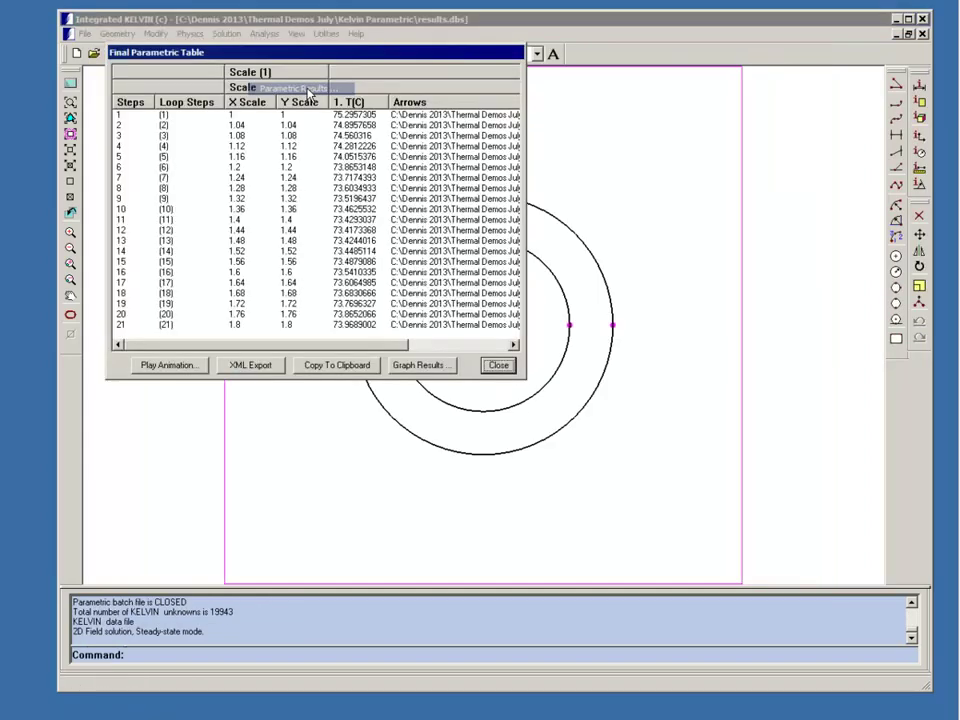
{"action": "left_click", "coordinate": [170, 365]}
Step: Play the Arrows heat-flux animation, then close the player and cancel the animation chooser
{"action": "left_click", "coordinate": [278, 287]}
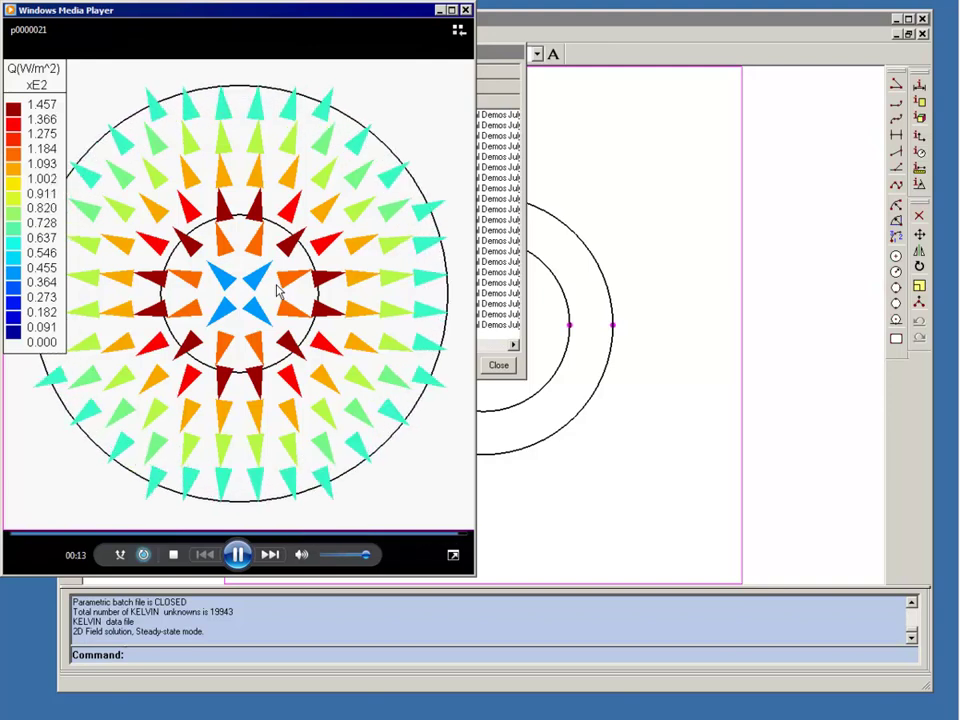
{"action": "left_click", "coordinate": [465, 10]}
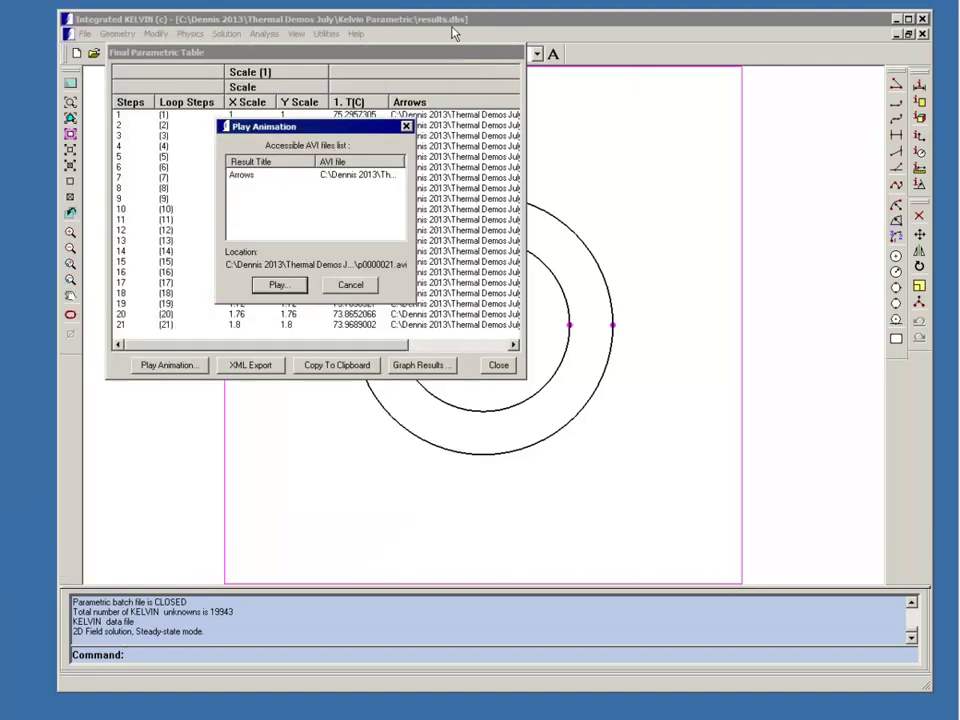
{"action": "left_click", "coordinate": [347, 285]}
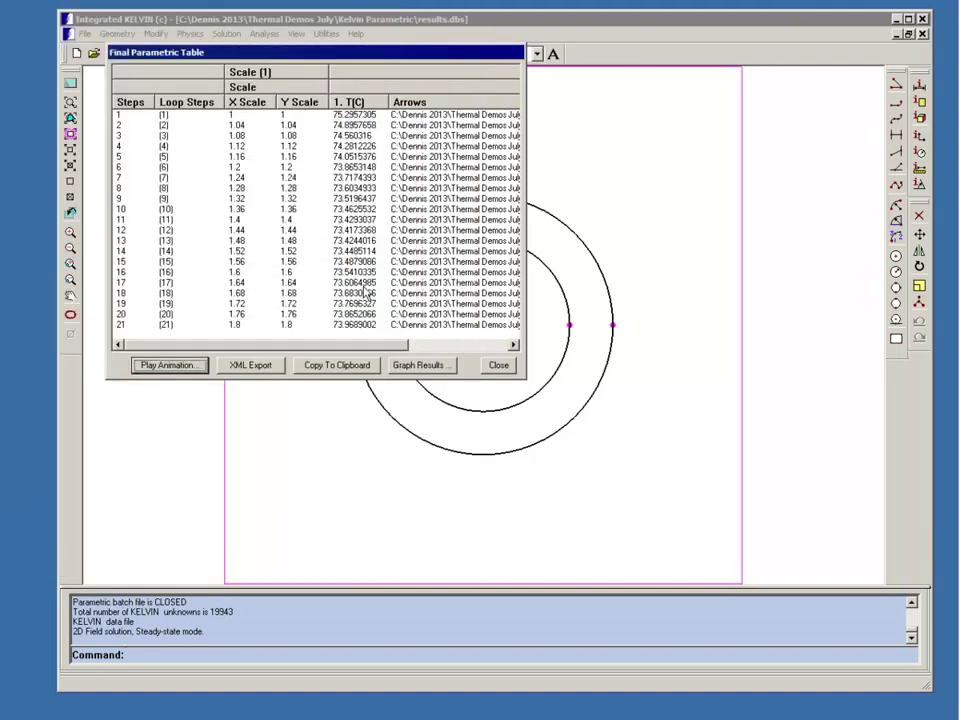
Step: Graph 1. T(C) on Y against Scale-Scale(1) on X in AutoGraph
{"action": "left_click", "coordinate": [419, 366]}
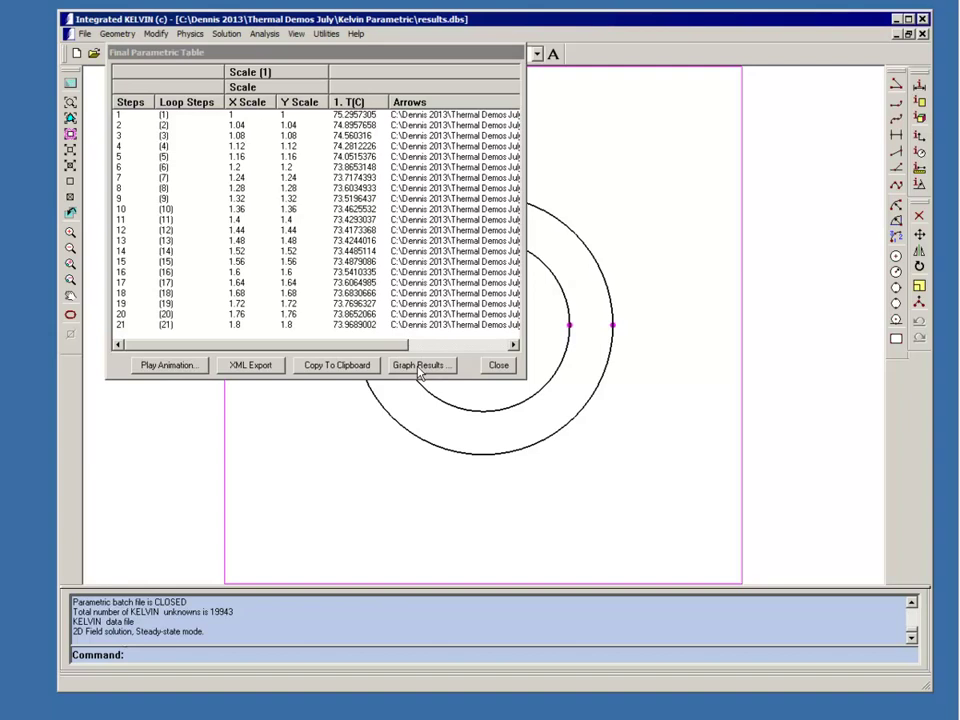
{"action": "left_click", "coordinate": [419, 367]}
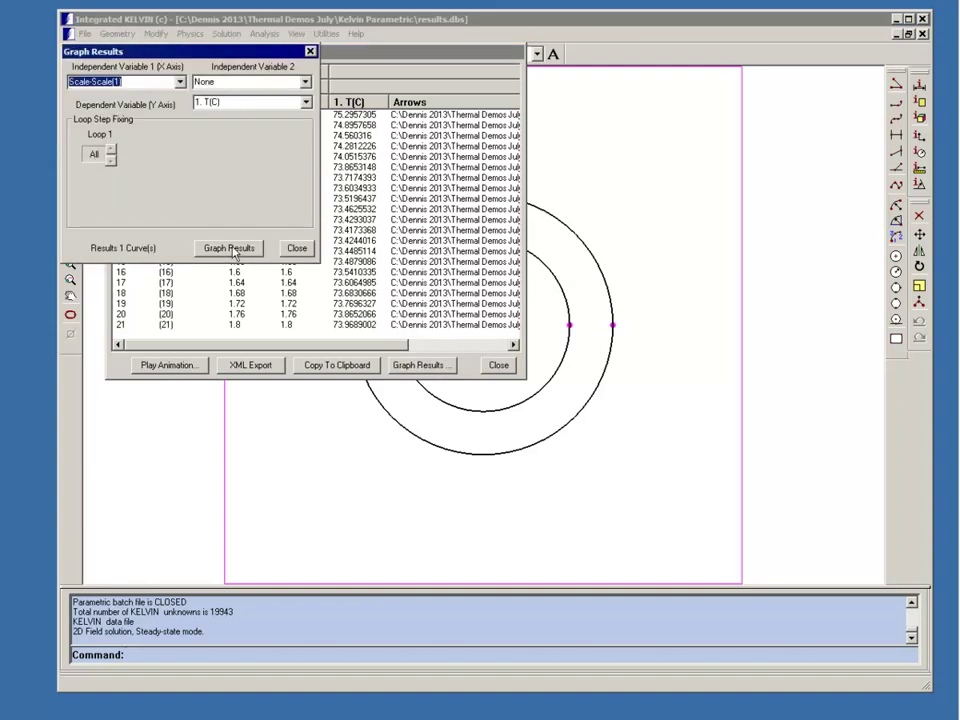
{"action": "left_click", "coordinate": [231, 249]}
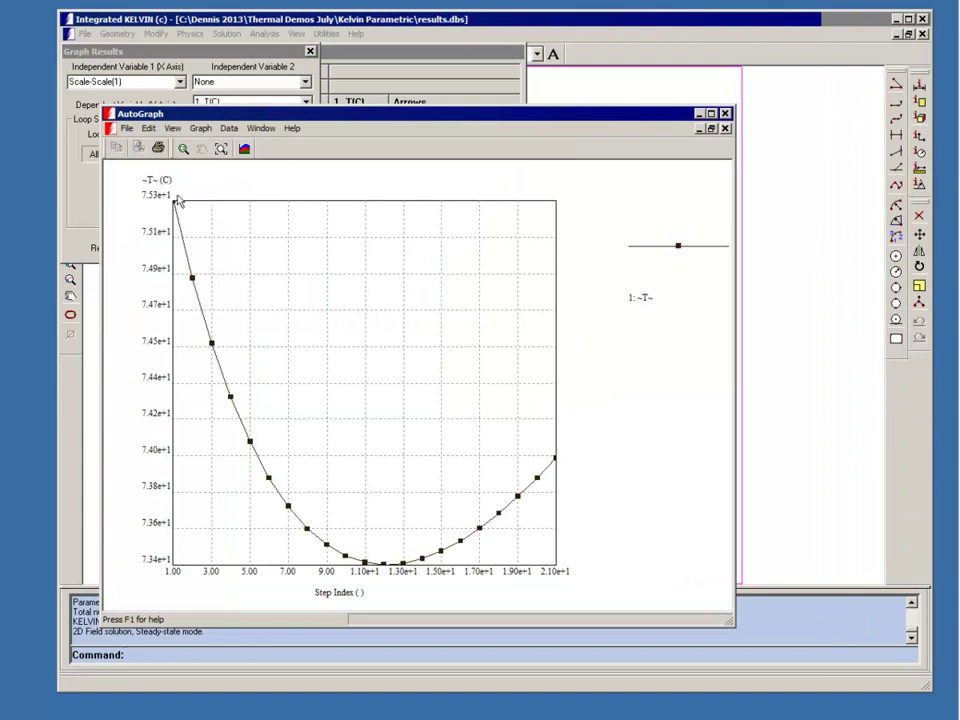
{"action": "mouse_move", "coordinate": [384, 566]}
{"action": "mouse_move", "coordinate": [176, 208]}
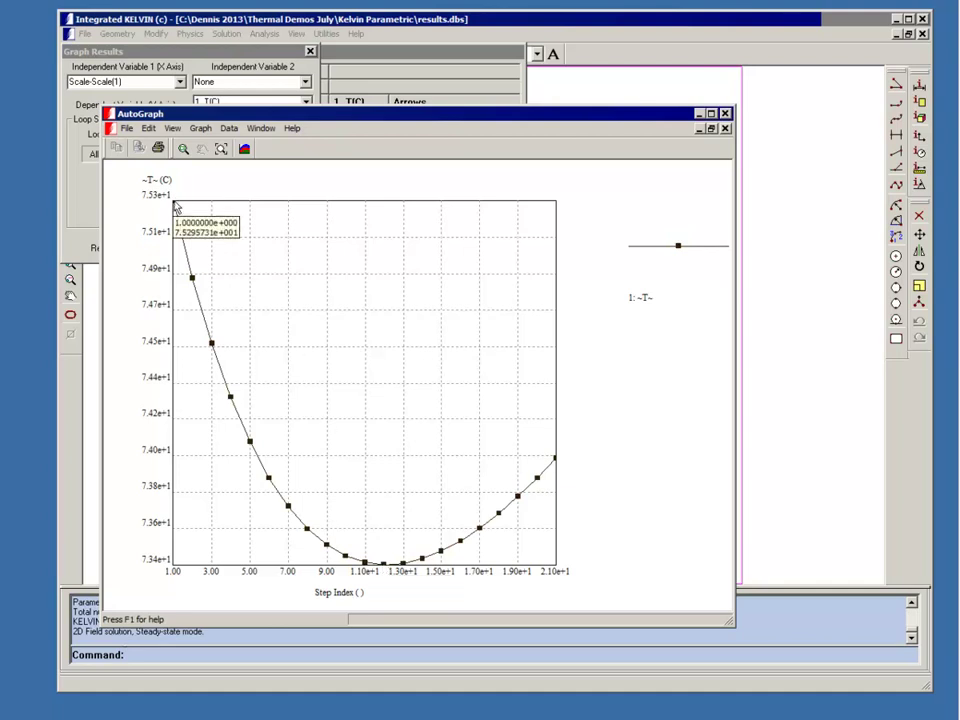